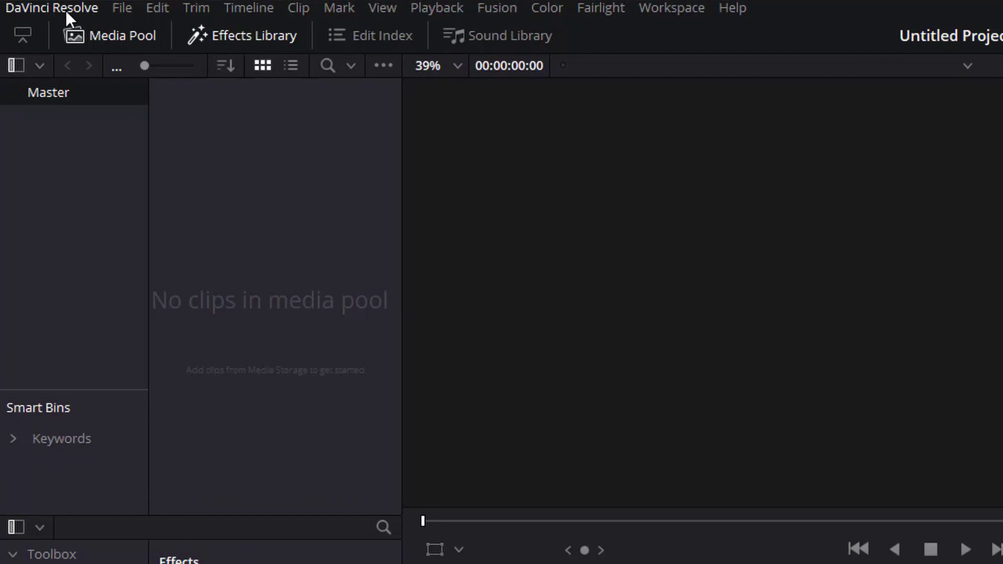
# Open DaVinci Resolve Preferences on the System Audio Plugins page.
pyautogui.click(64, 10)
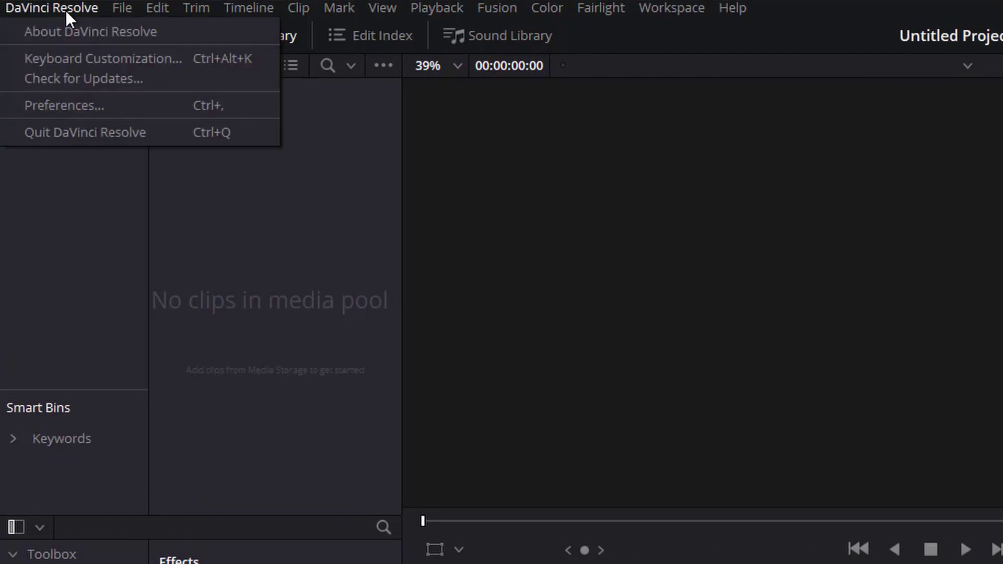
pyautogui.click(82, 110)
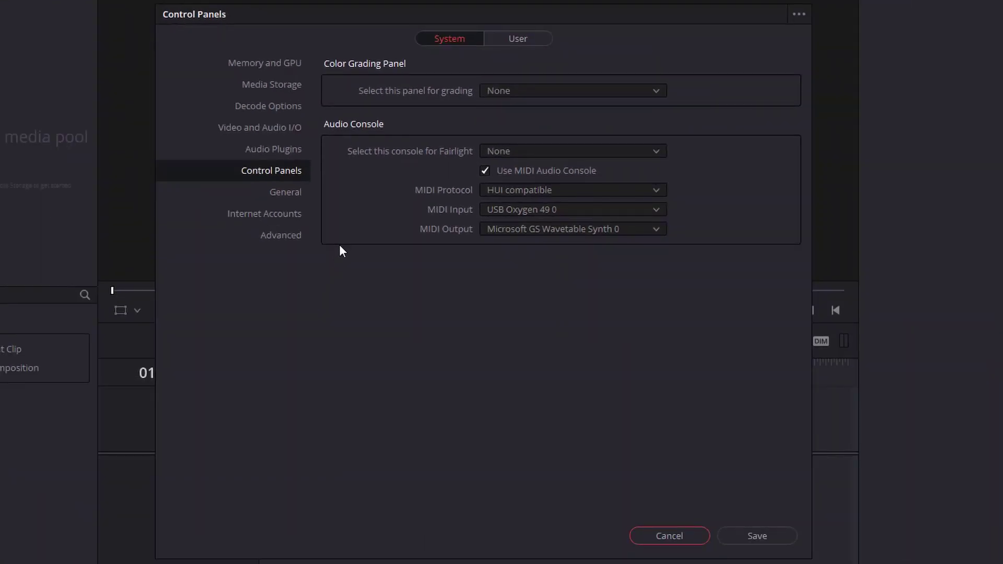
pyautogui.click(281, 150)
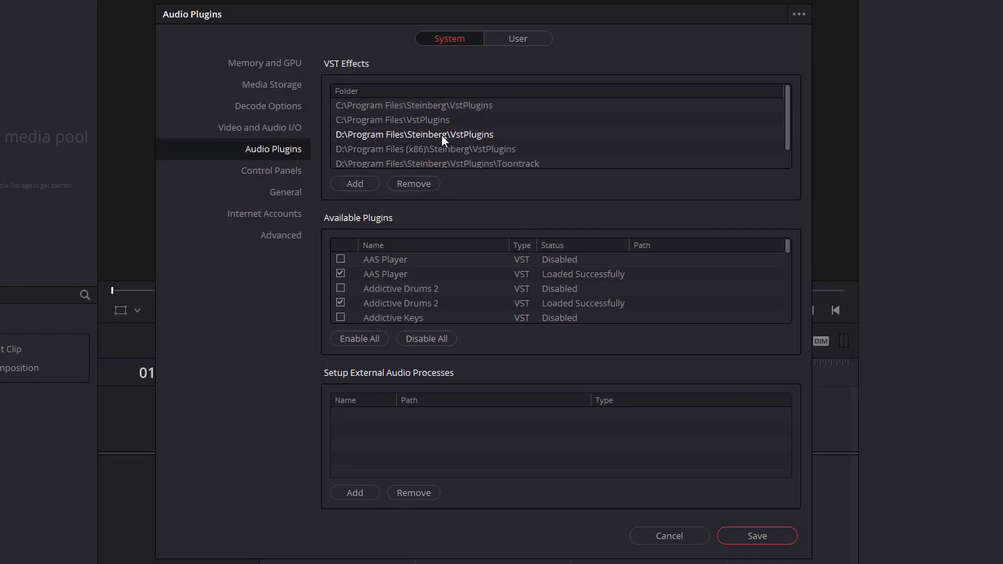
# Add C:\Program Files (x86)\Steinberg\VstPlugins as a VST effects folder.
pyautogui.click(359, 182)
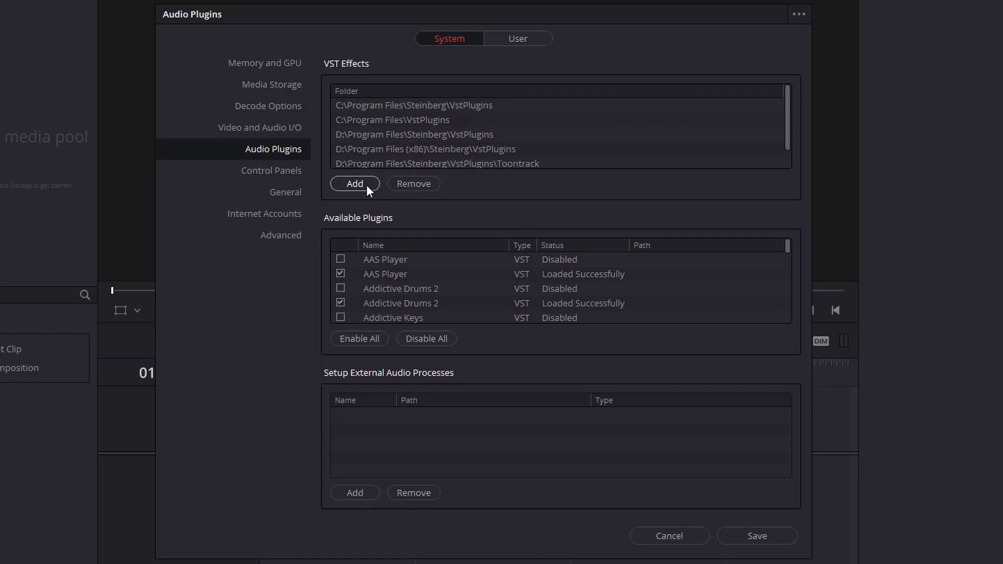
pyautogui.click(366, 184)
pyautogui.click(259, 316)
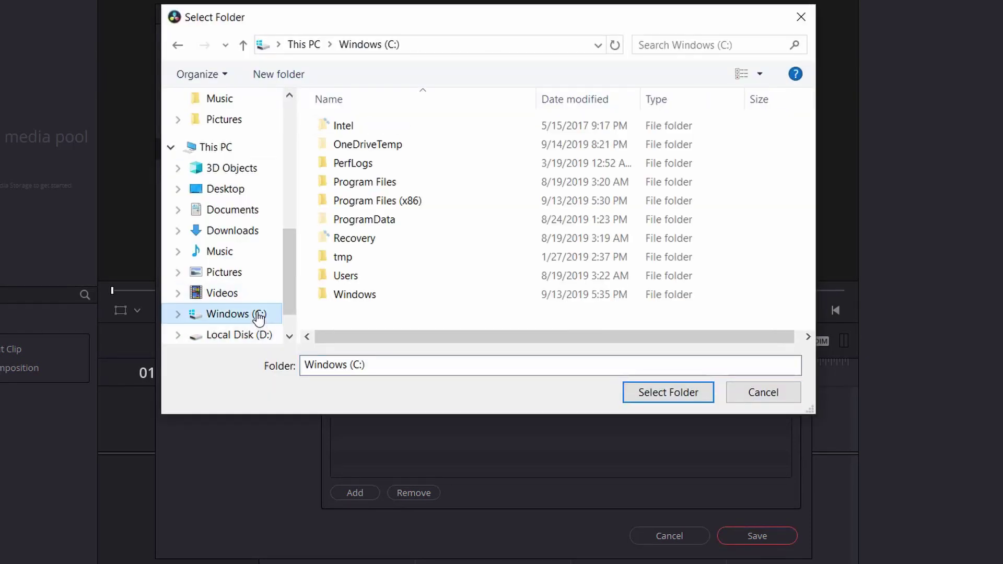
pyautogui.doubleClick(378, 206)
pyautogui.scroll(-12, 399, 251)
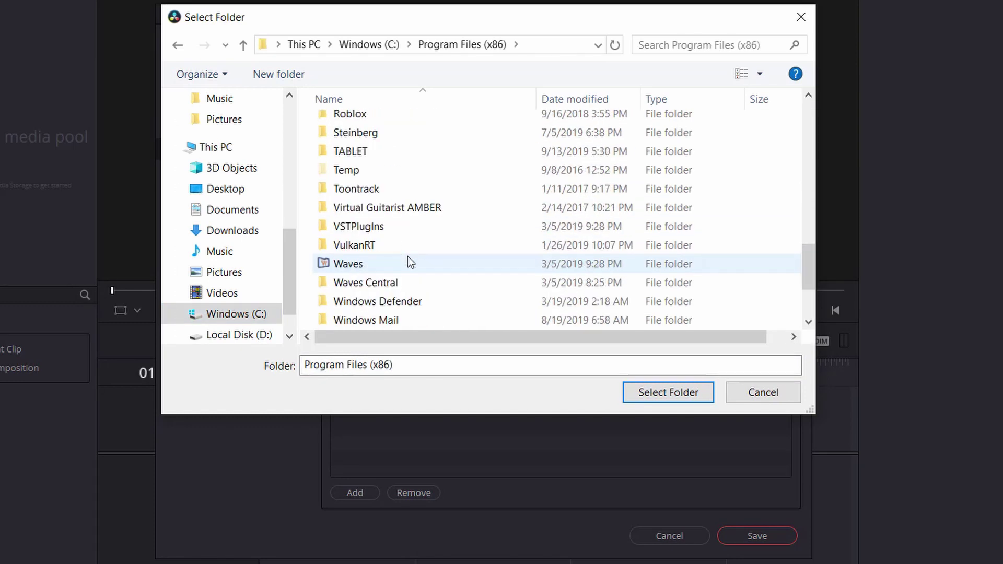
pyautogui.scroll(1, 409, 262)
pyautogui.doubleClick(365, 172)
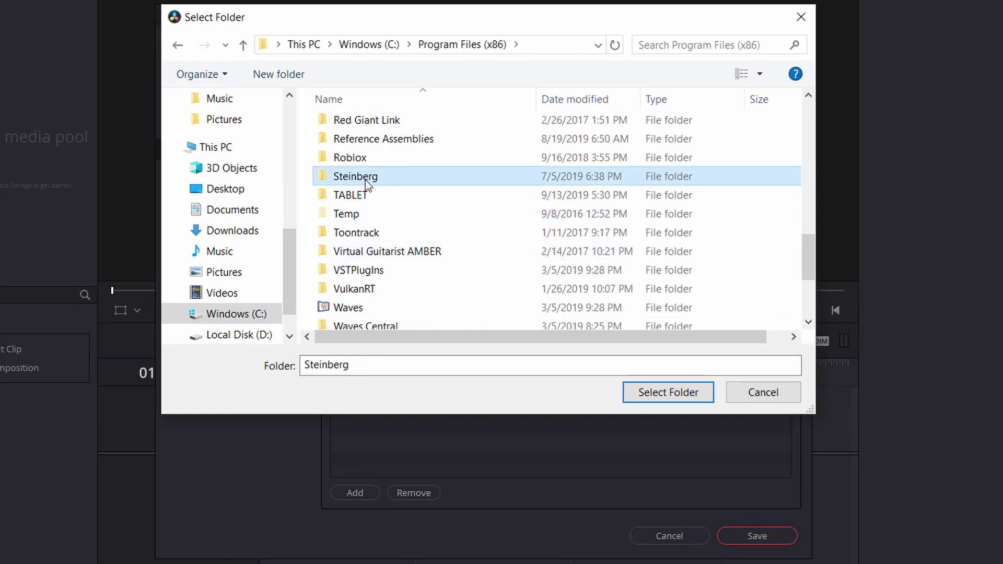
pyautogui.click(358, 128)
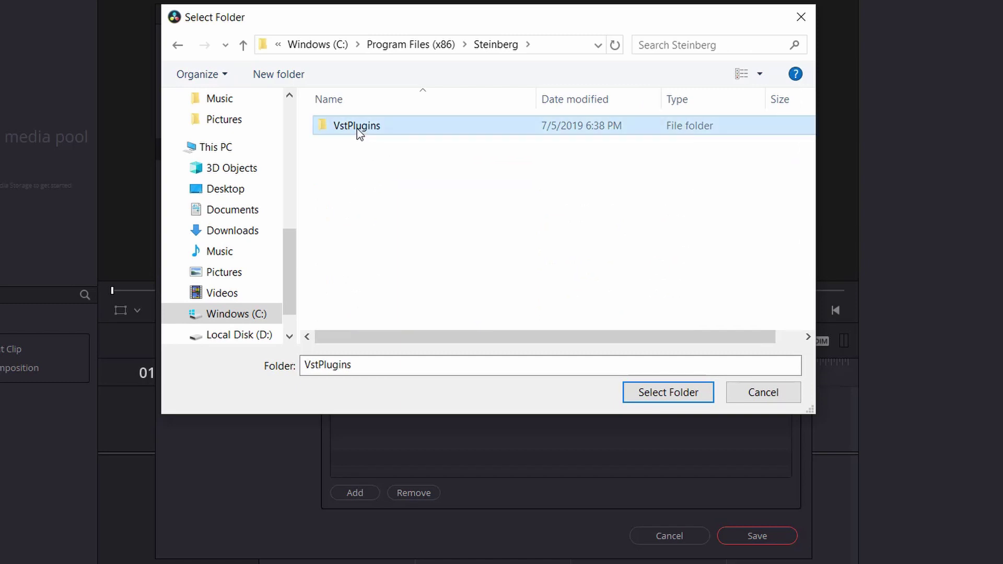
pyautogui.click(661, 394)
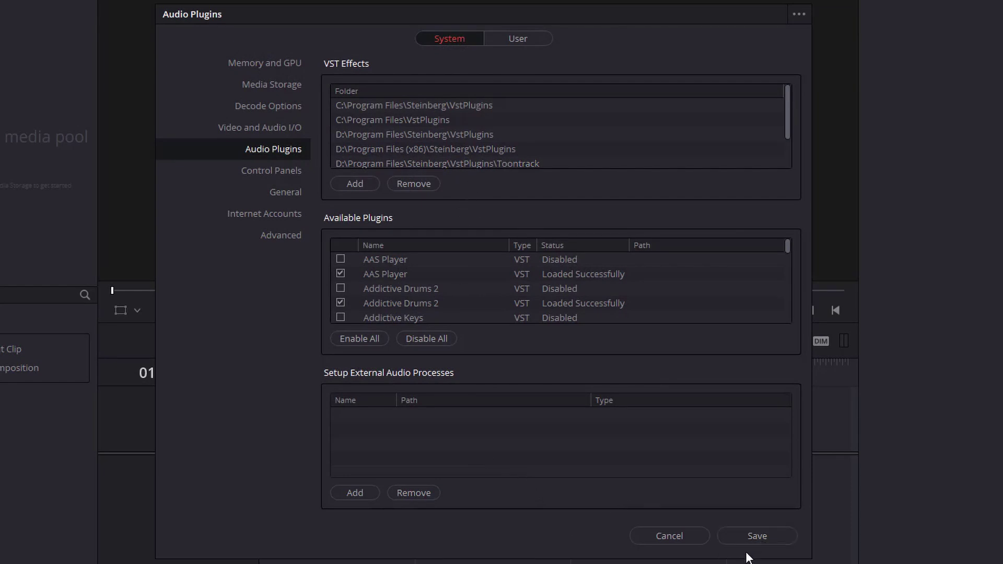
# Save the updated plugin preferences and dismiss the restart-required notice.
pyautogui.click(757, 537)
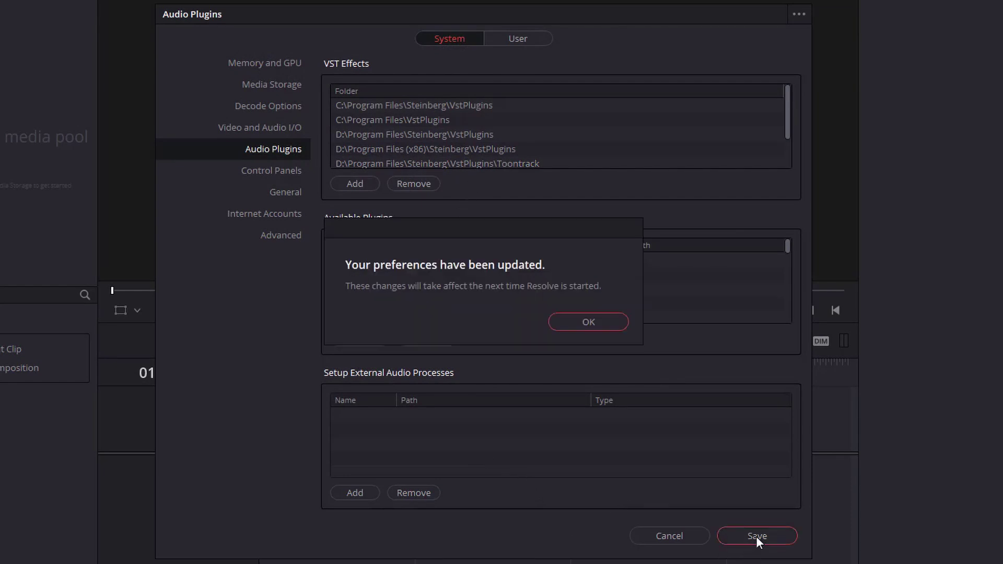
pyautogui.click(589, 322)
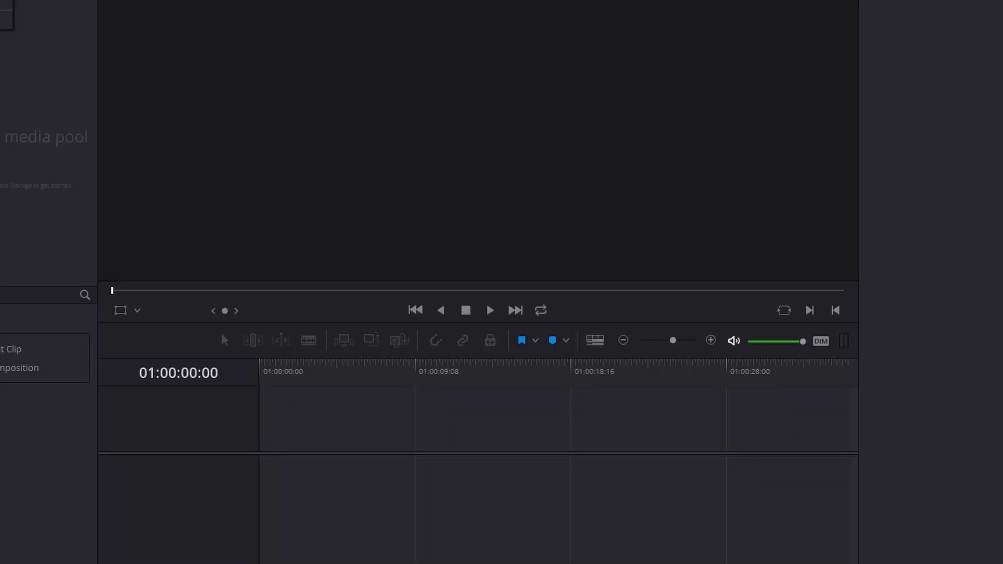
# Confirm FL Studio VSTi is listed in Available Plugins, then show Audio FX > VST Effects.
pyautogui.hotkey('ctrl', ',')
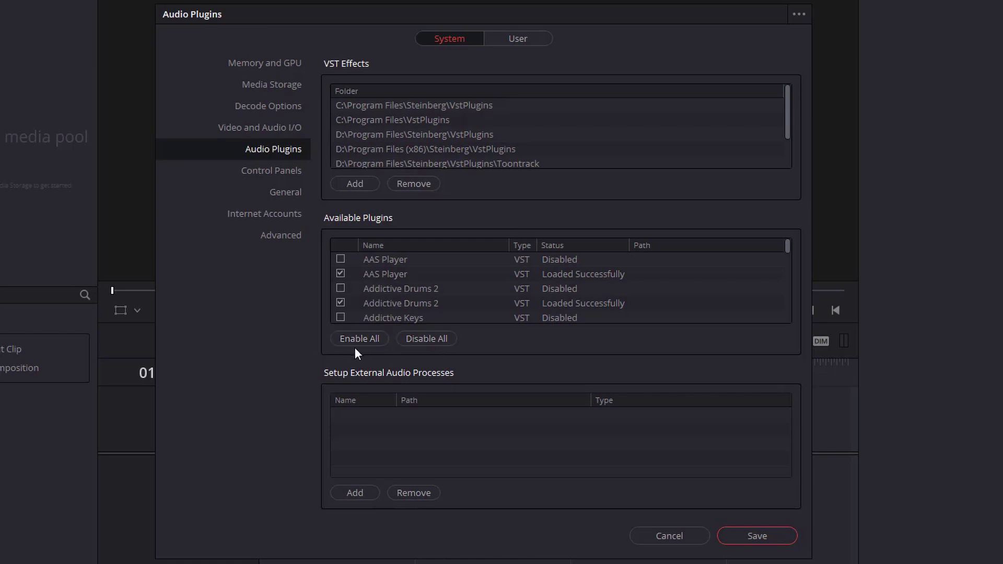
pyautogui.scroll(-5, 399, 296)
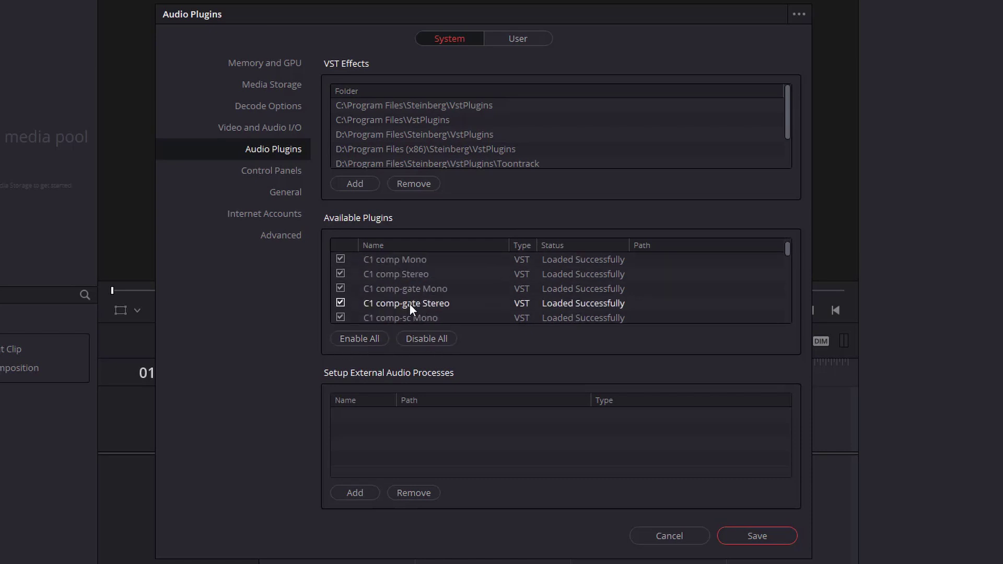
pyautogui.scroll(-10, 422, 292)
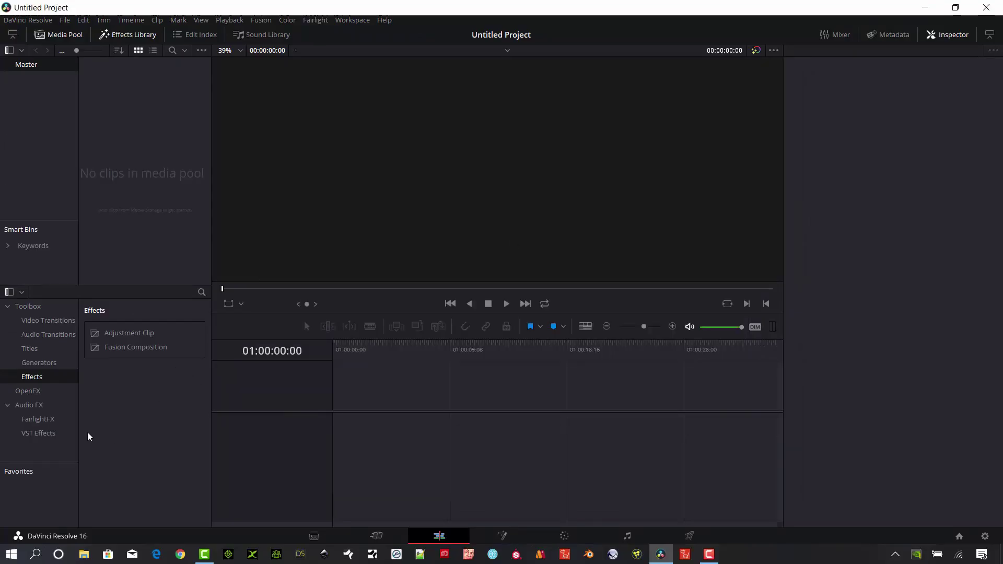
pyautogui.click(39, 434)
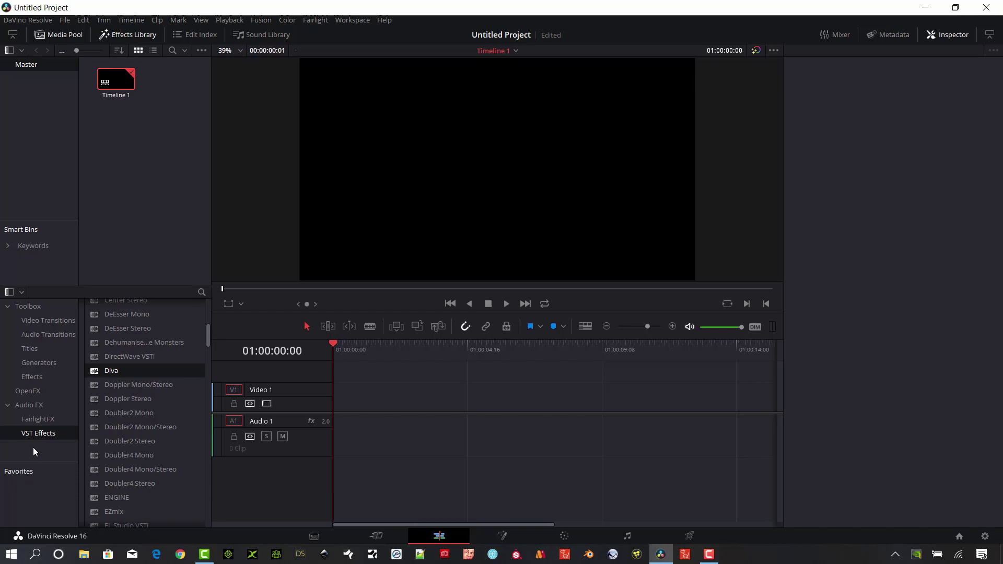
# Place a Solid Color generator on Video 1 and extend it to 00:00:14:22.
pyautogui.click(47, 363)
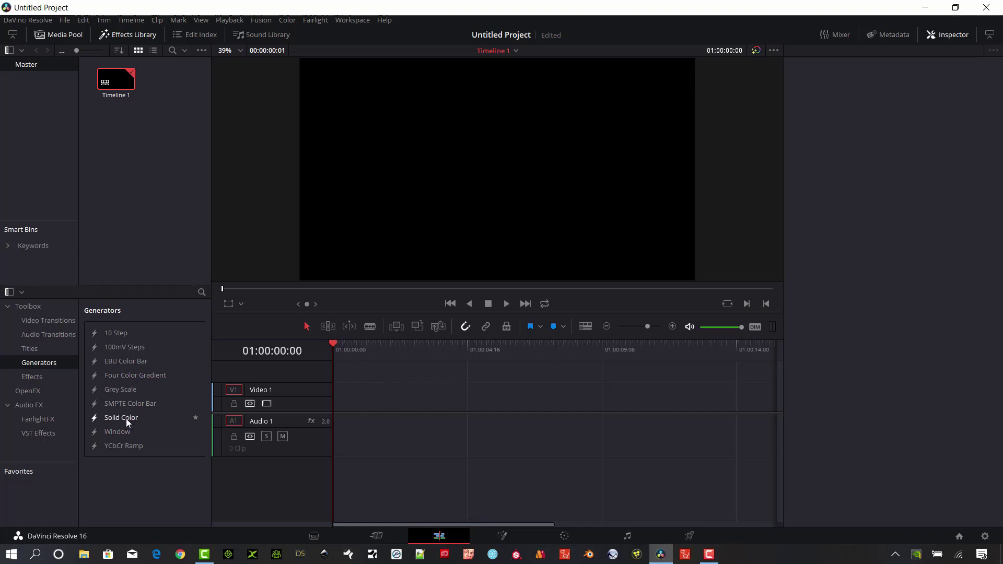
pyautogui.moveTo(125, 418); pyautogui.dragTo(336, 397)
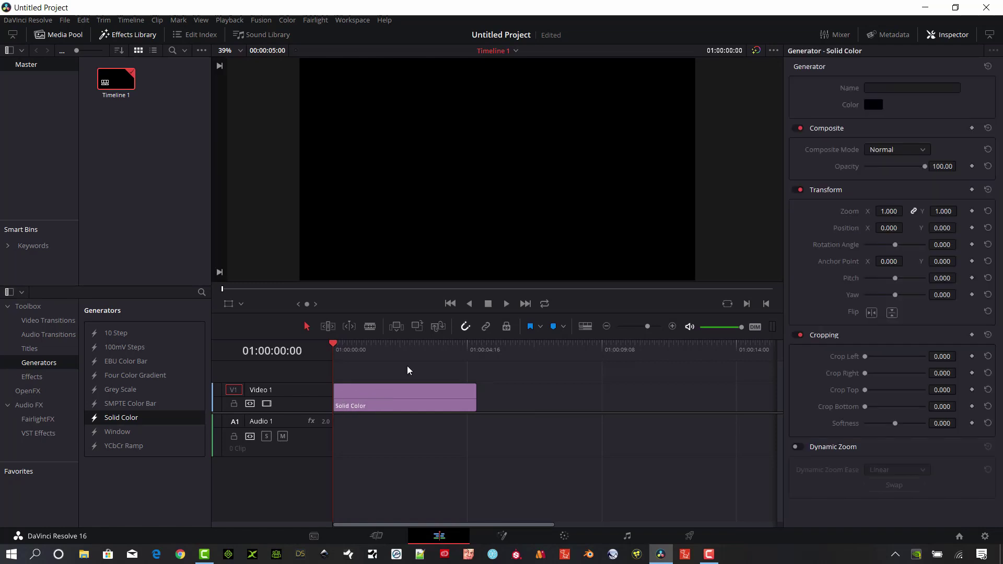
pyautogui.click(399, 358)
pyautogui.moveTo(476, 400); pyautogui.dragTo(761, 400)
pyautogui.click(549, 401)
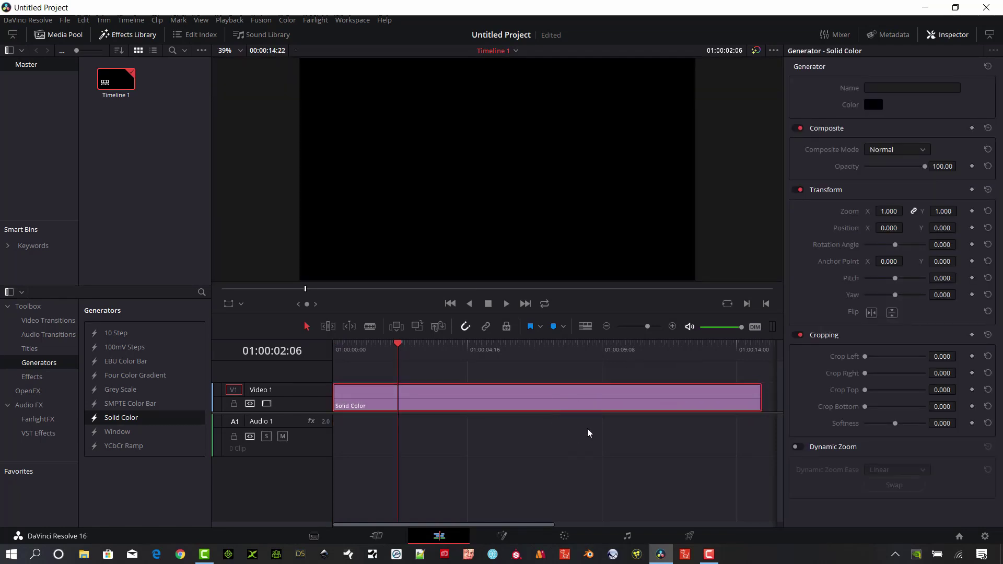
# Open the Patch Input/Output window on the Fairlight page.
pyautogui.click(628, 537)
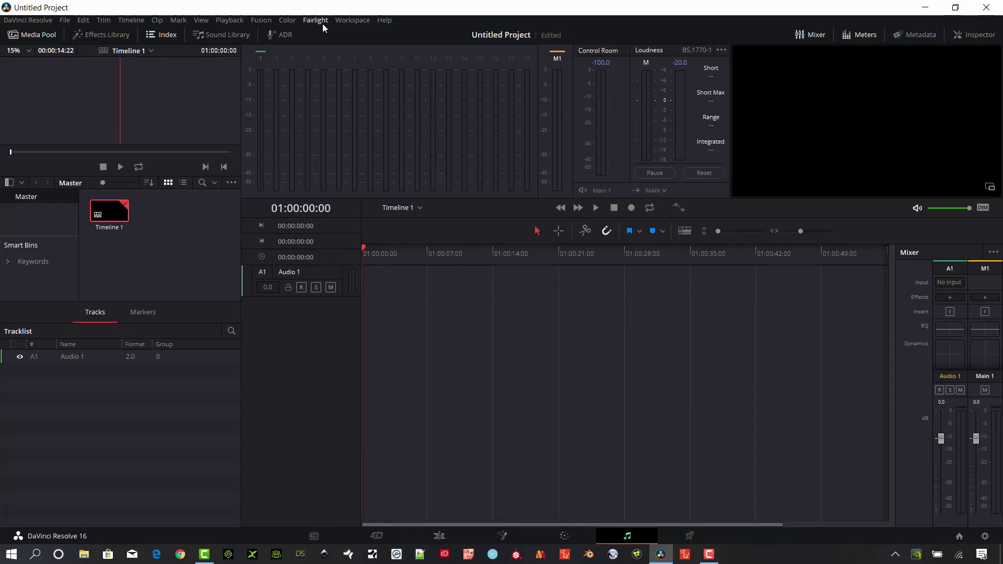
pyautogui.click(319, 19)
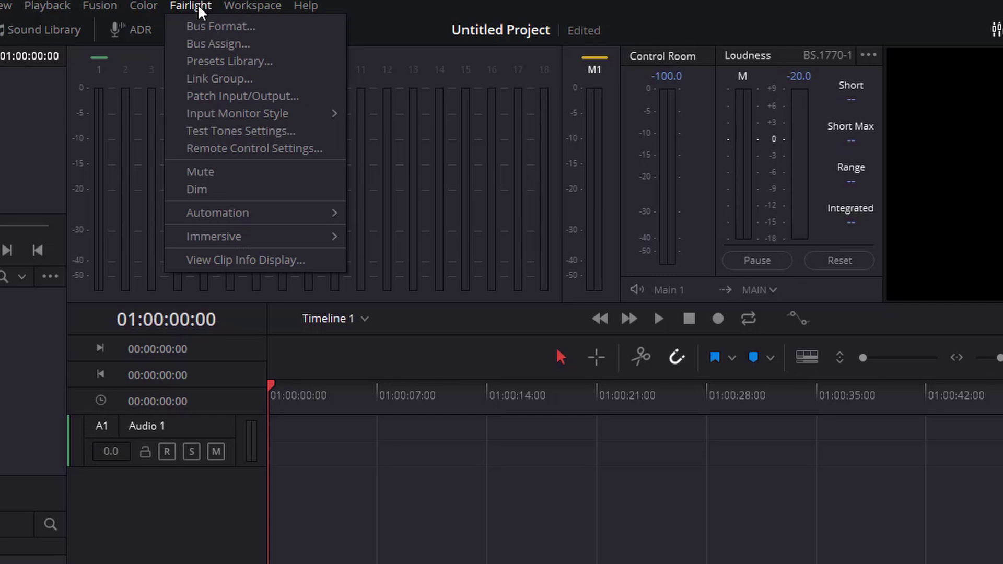
pyautogui.click(243, 96)
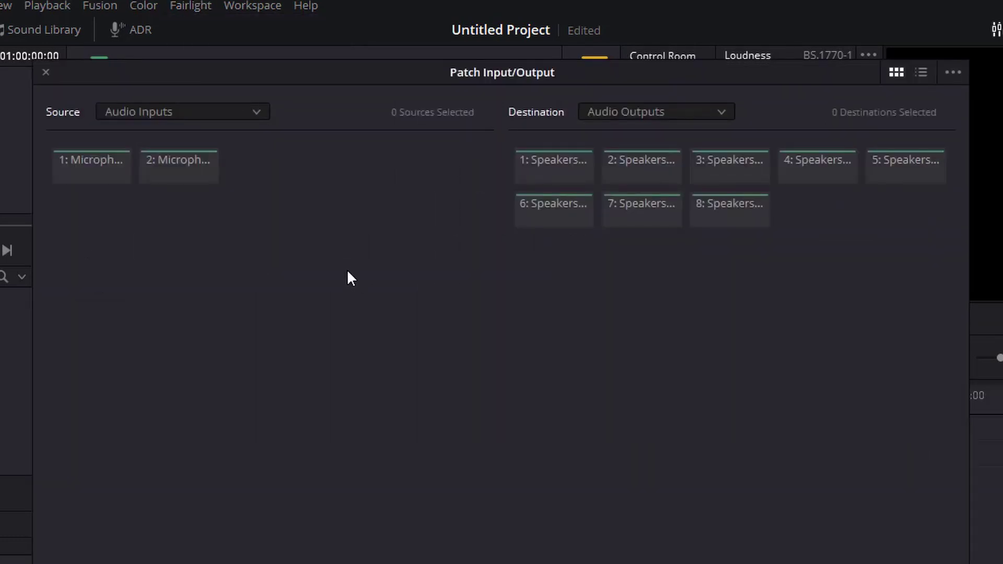
# Patch Main Out 1-L and 1-R to speaker outputs 1 and 2, then list Track Input destinations.
pyautogui.click(262, 115)
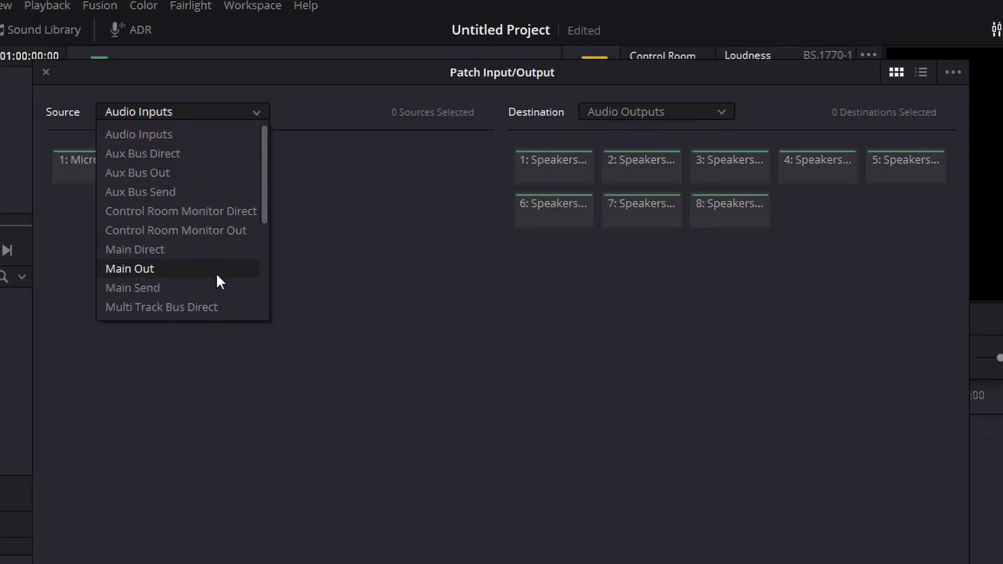
pyautogui.click(152, 271)
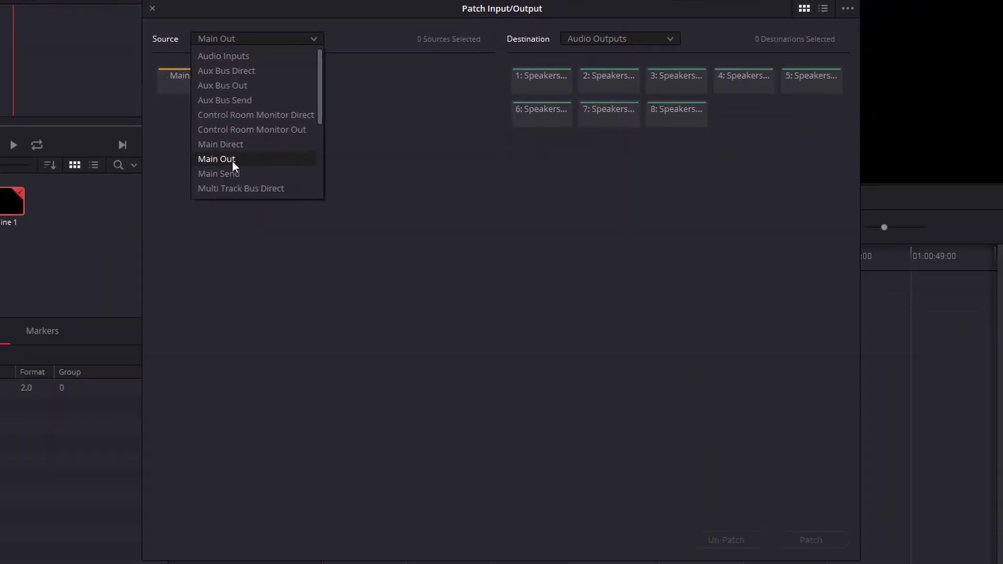
pyautogui.click(231, 160)
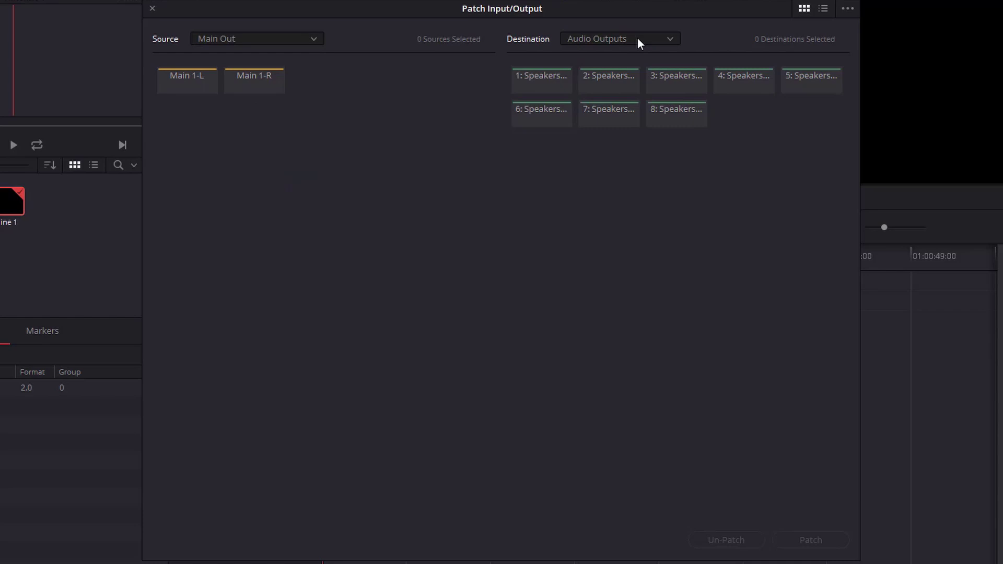
pyautogui.click(177, 87)
pyautogui.click(253, 82)
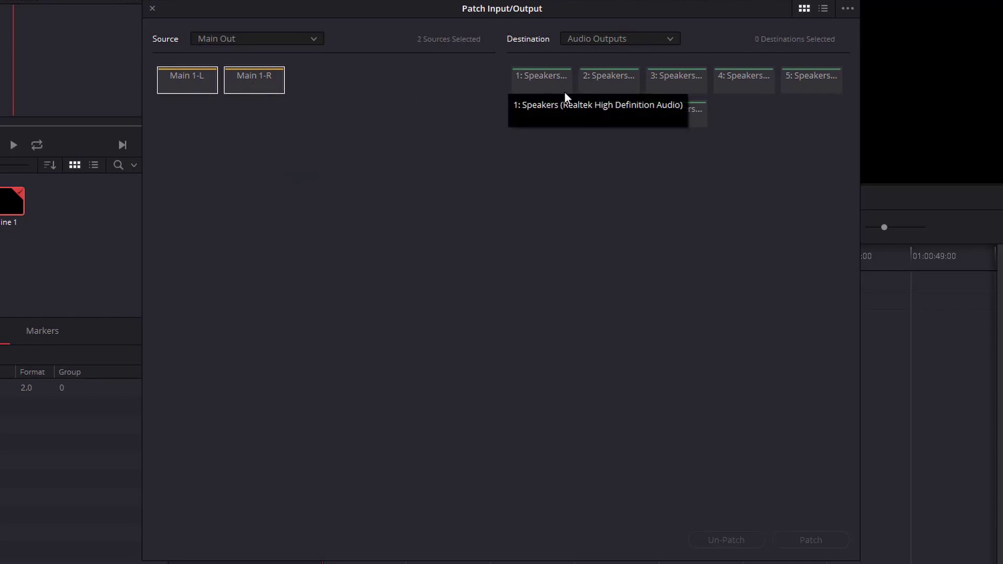
pyautogui.click(558, 81)
pyautogui.click(613, 80)
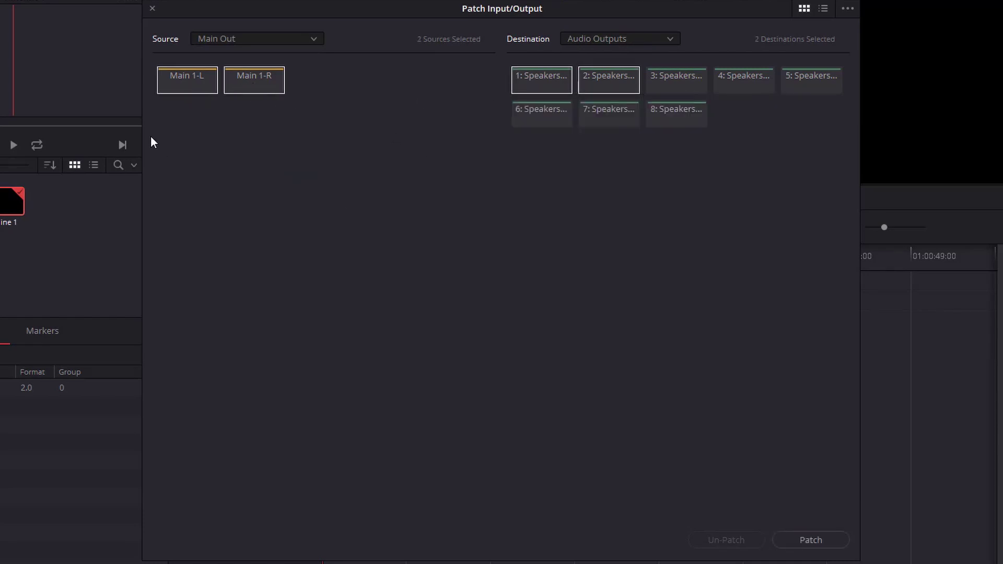
pyautogui.click(818, 540)
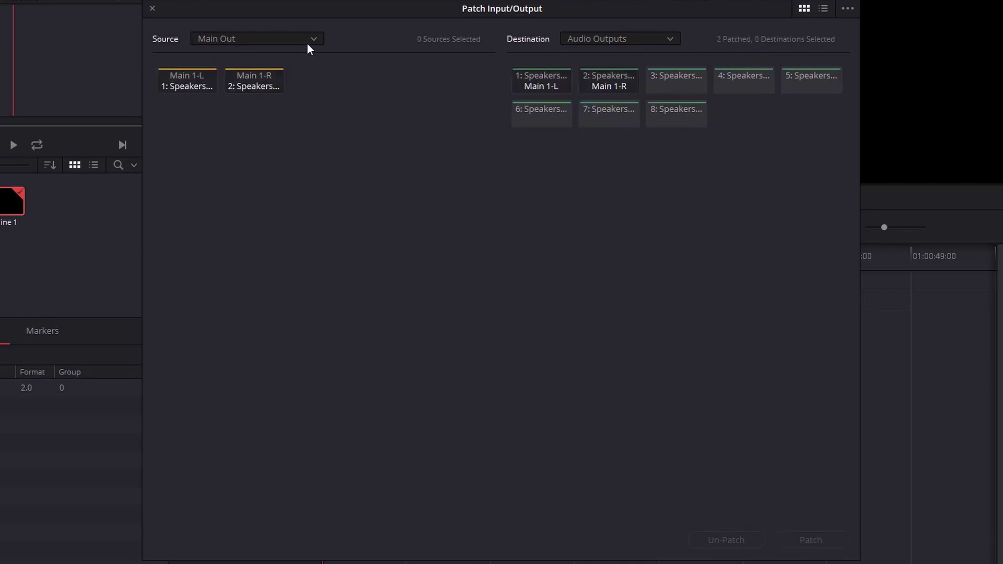
pyautogui.click(630, 38)
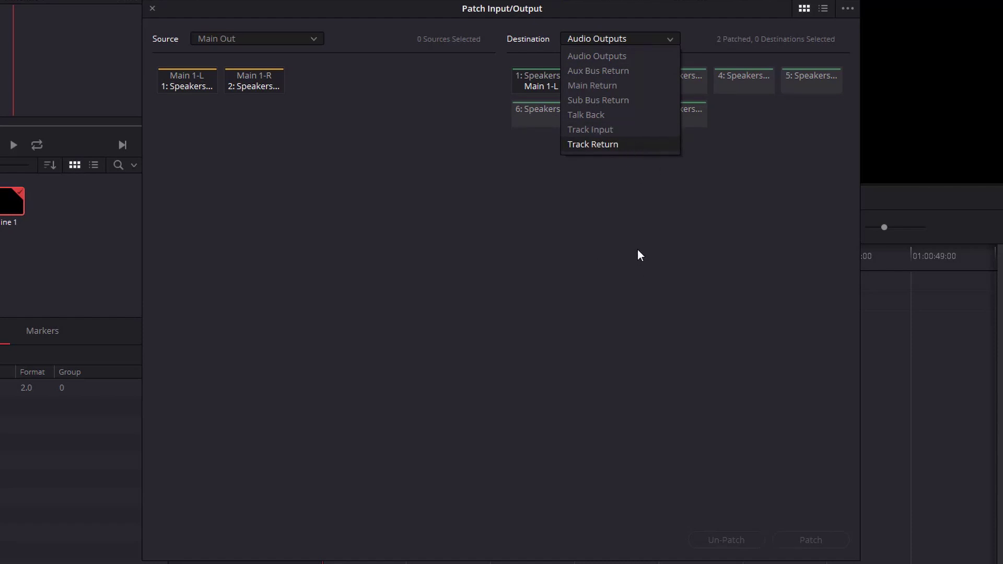
pyautogui.click(620, 134)
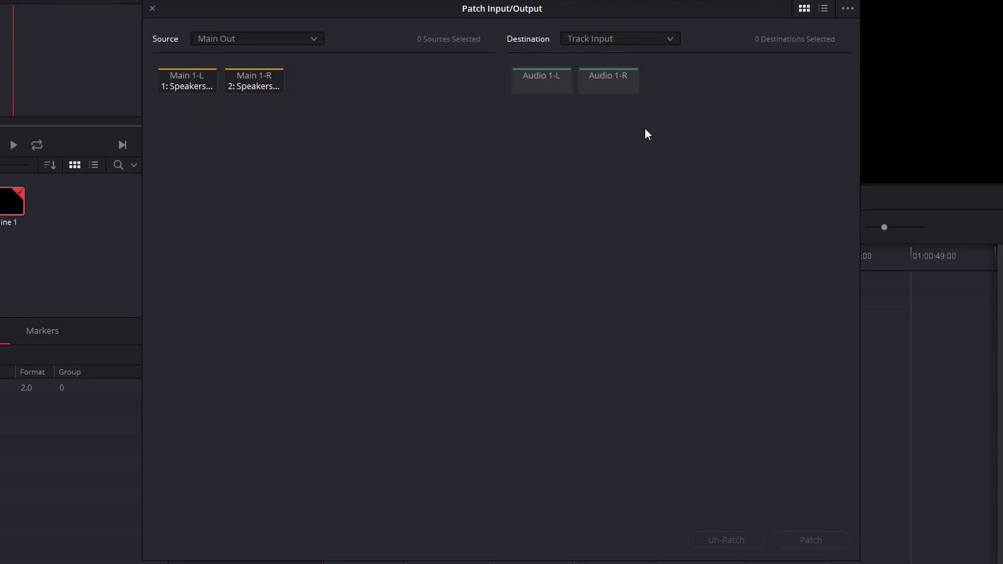
# Close the patch window, add a stereo track Audio 2, and select it.
pyautogui.click(152, 7)
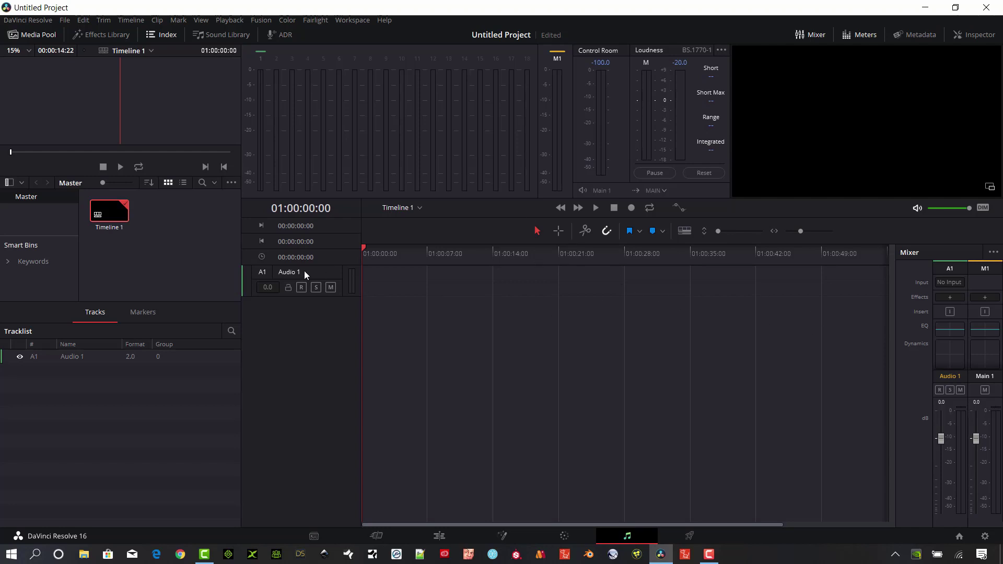
pyautogui.rightClick(309, 315)
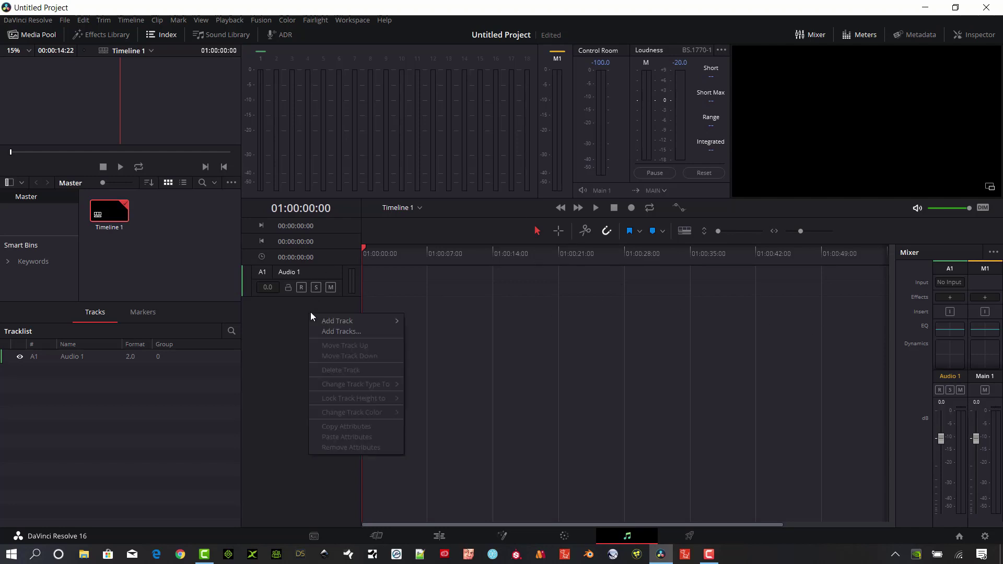
pyautogui.moveTo(338, 321)
pyautogui.click(437, 333)
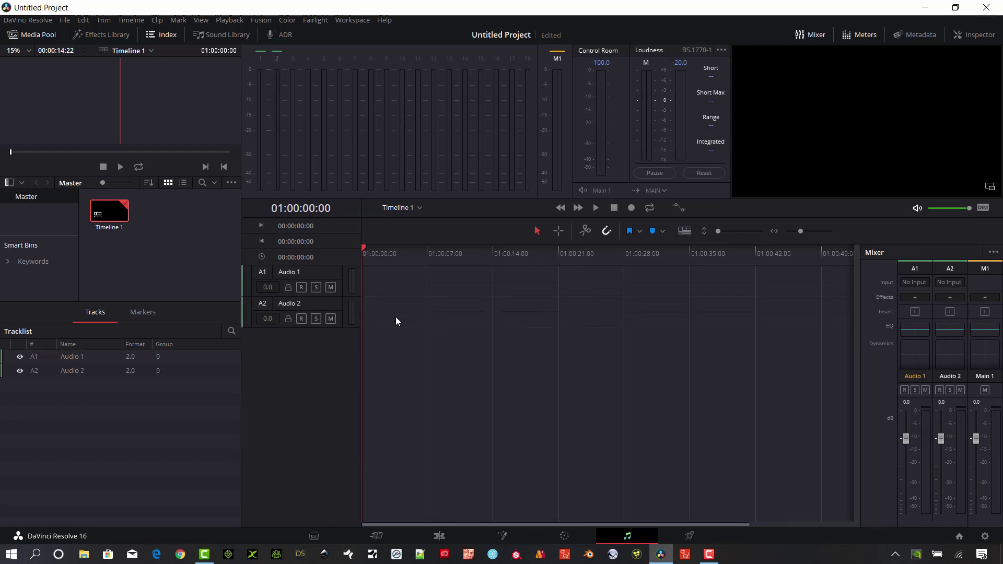
pyautogui.click(324, 302)
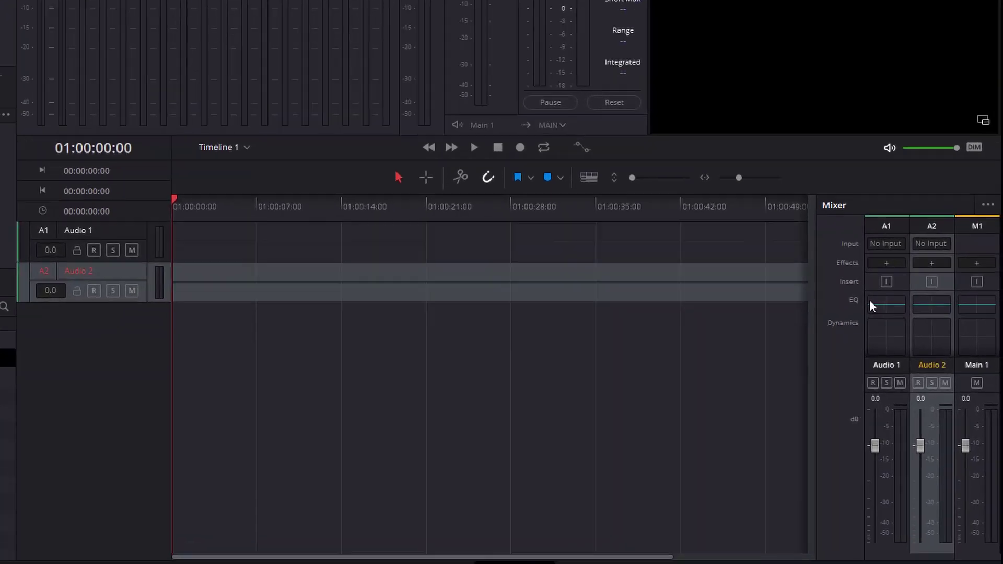
# Browse the VST plugin list in Audio 2's mixer Effects slot.
pyautogui.click(929, 261)
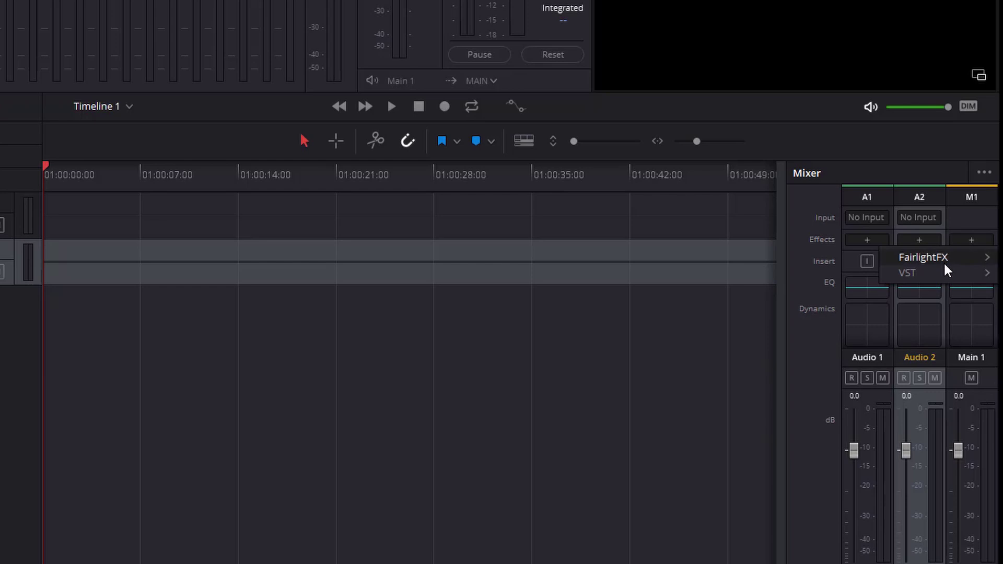
pyautogui.moveTo(940, 273)
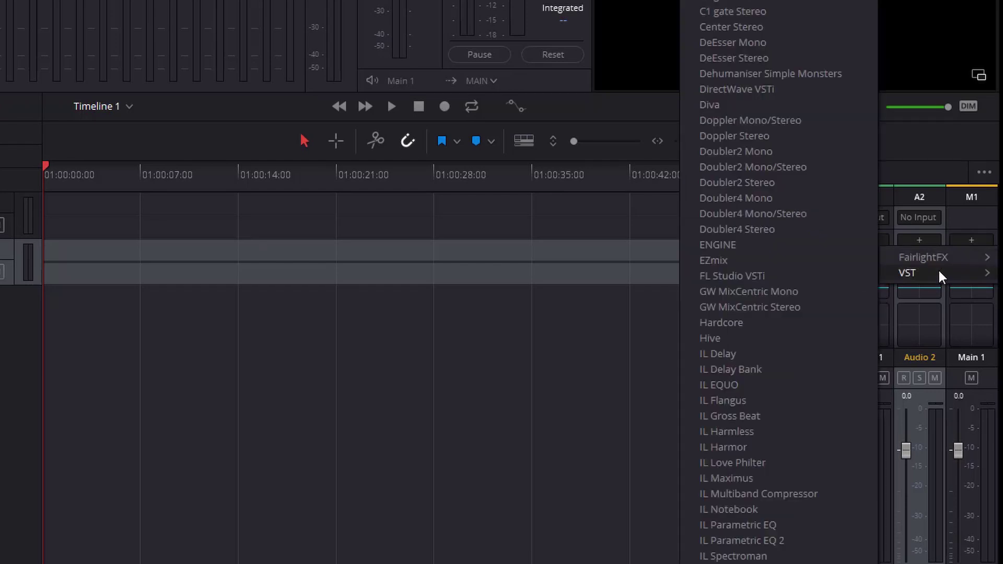
pyautogui.scroll(-2, 815, 473)
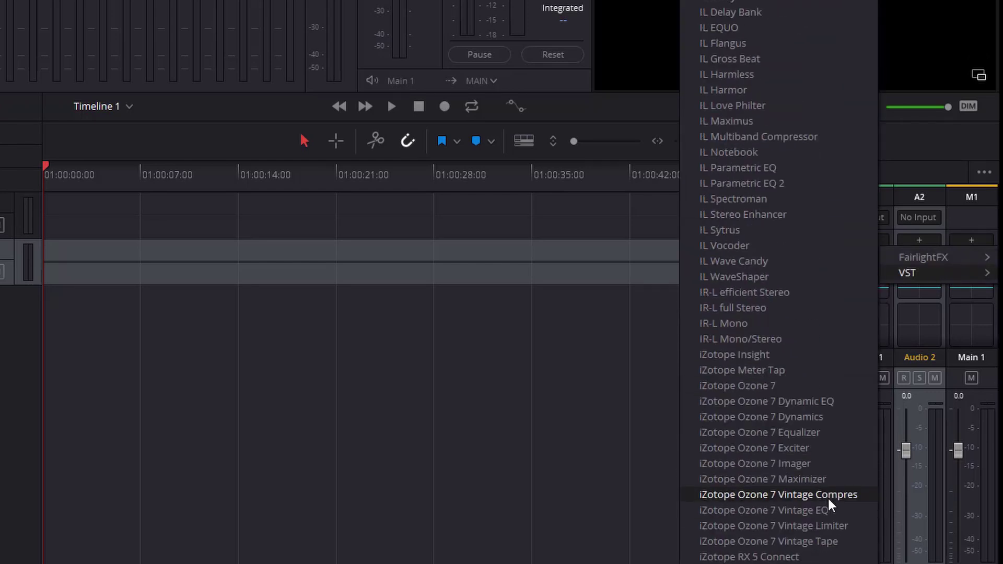
pyautogui.scroll(-5, 846, 470)
pyautogui.scroll(-5, 836, 355)
pyautogui.scroll(-4, 832, 397)
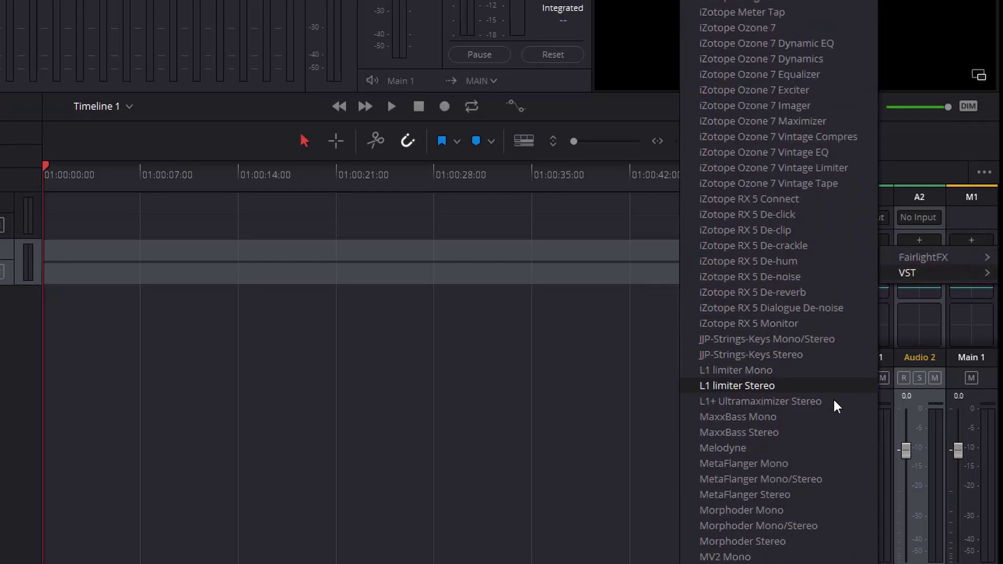
pyautogui.scroll(-3, 830, 449)
pyautogui.scroll(8, 778, 157)
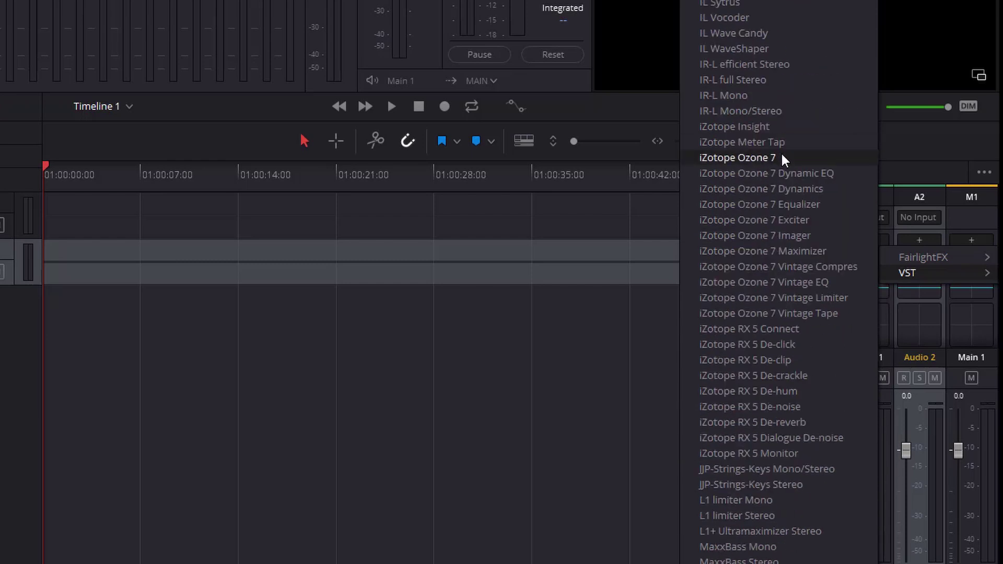
pyautogui.scroll(8, 781, 128)
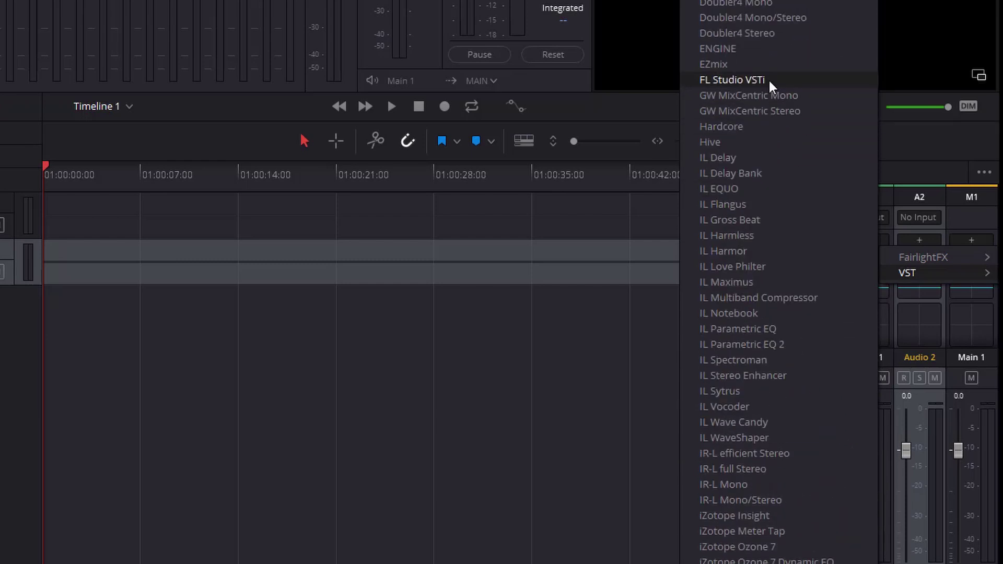
# Load FL Studio VSTi on Audio 2, taking MIDI from USB Oxygen 49 on Omni.
pyautogui.click(769, 78)
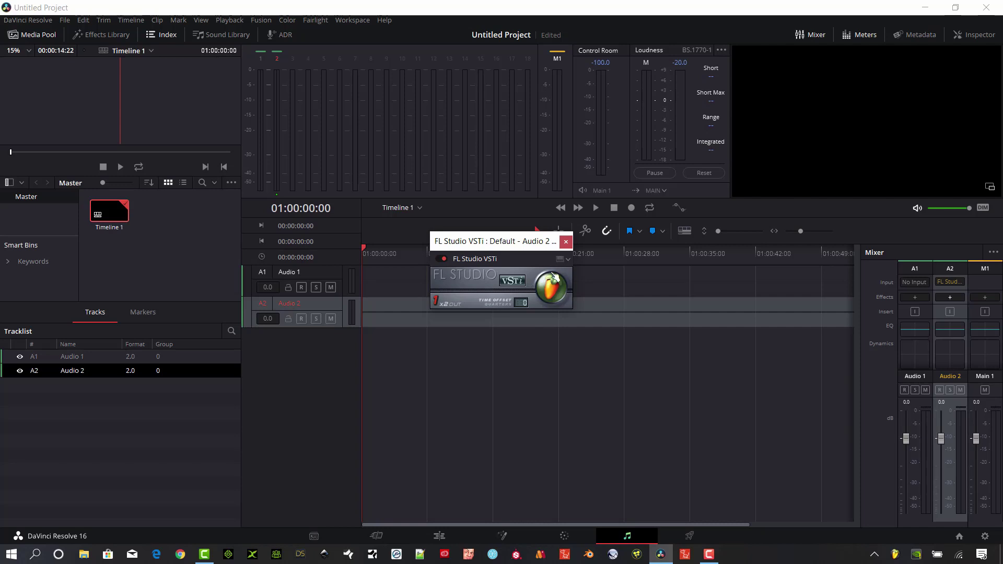
pyautogui.click(567, 260)
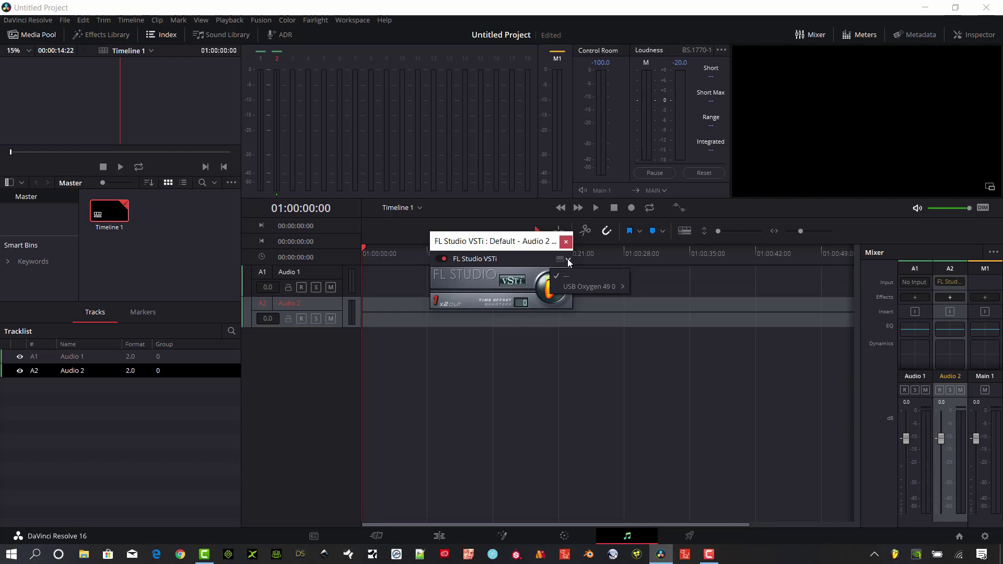
pyautogui.moveTo(583, 288)
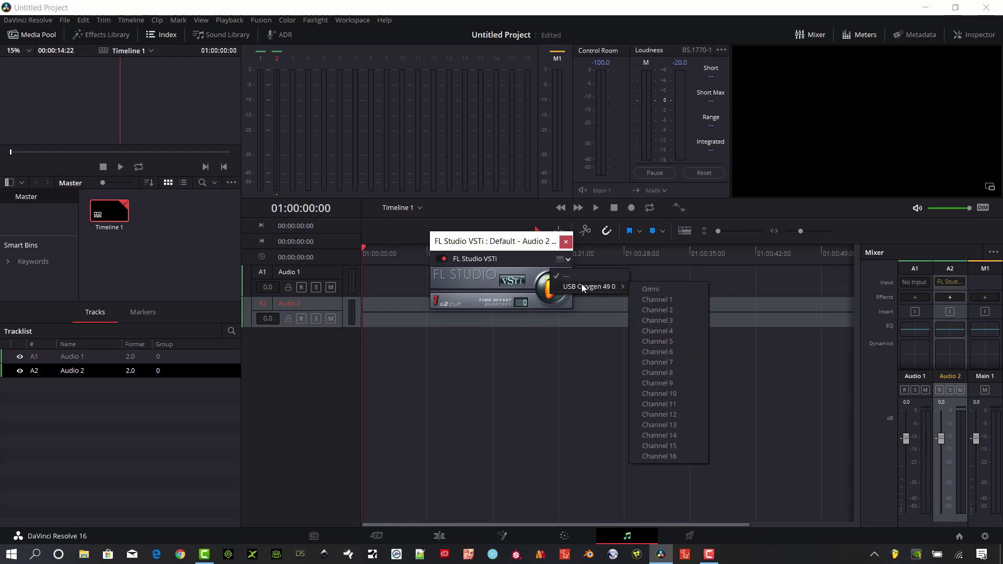
pyautogui.click(650, 289)
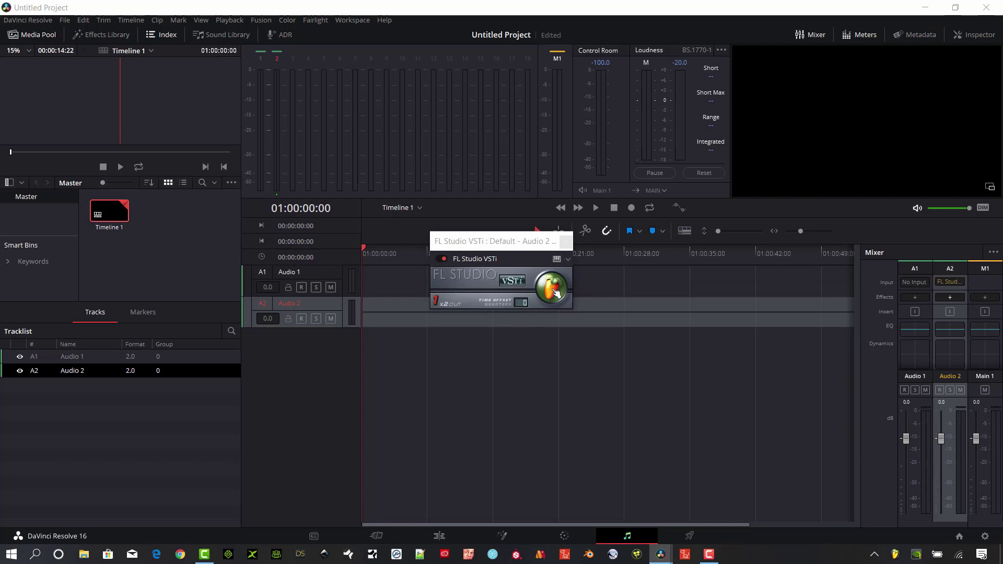
pyautogui.click(774, 25)
# Reposition the FL Studio window and expand the Drums pack to its kick samples.
pyautogui.click(550, 286)
pyautogui.moveTo(701, 250); pyautogui.dragTo(890, 19)
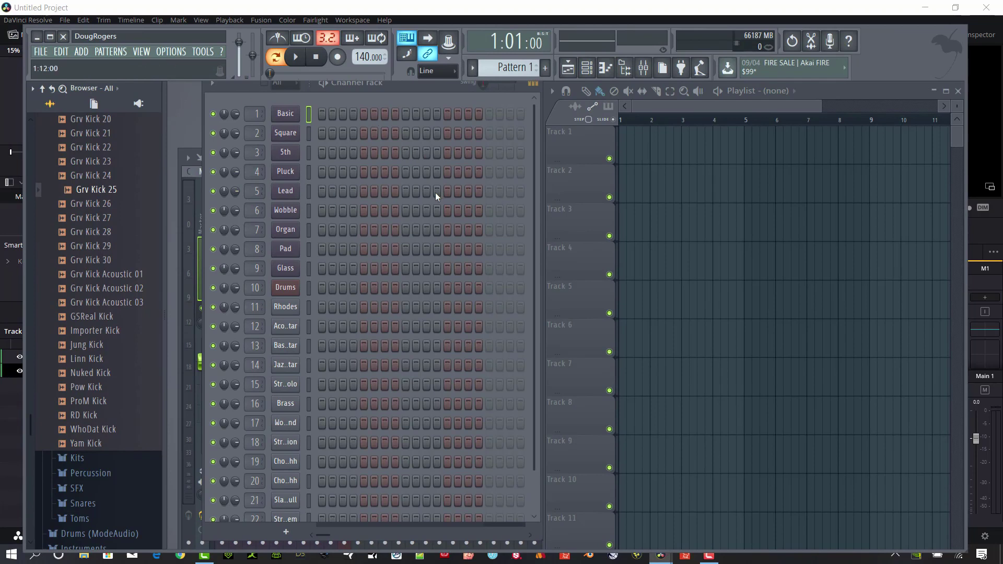
pyautogui.press('Down')
pyautogui.press('Down')
pyautogui.press('Down')
pyautogui.press('Down')
pyautogui.press('Down')
pyautogui.press('Down')
pyautogui.press('Down')
pyautogui.press('Down')
pyautogui.press('Down')
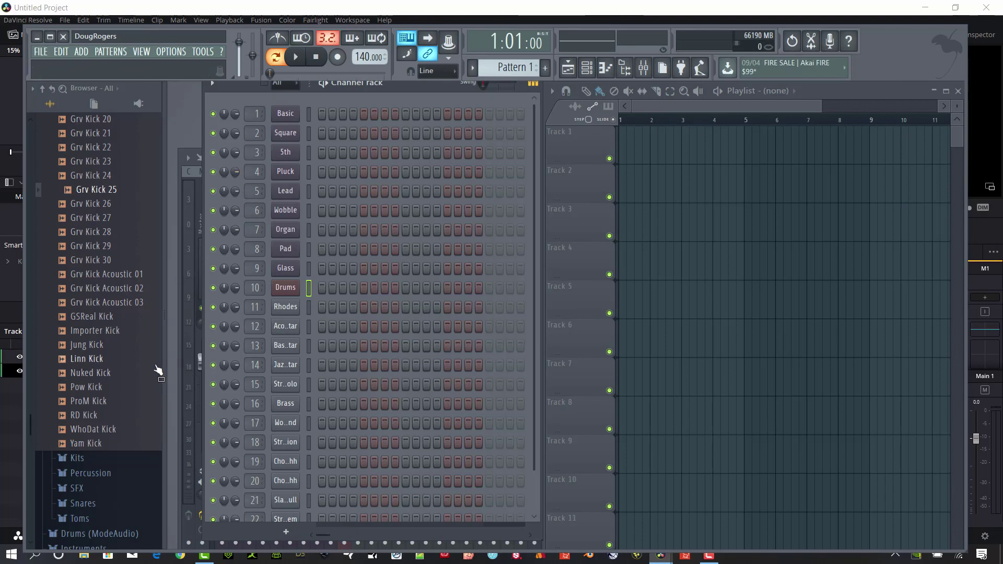
pyautogui.scroll(-5, 128, 407)
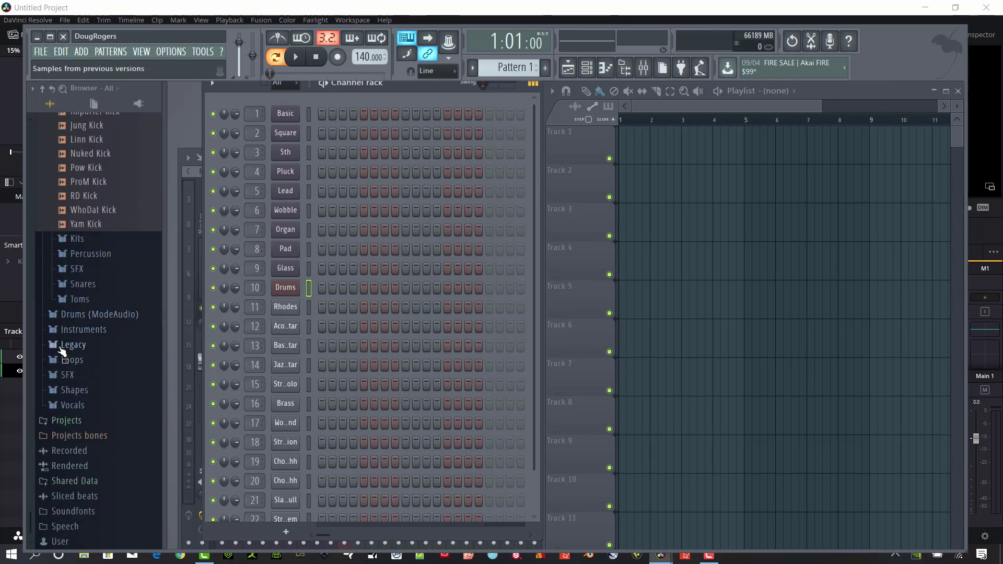
pyautogui.click(62, 329)
pyautogui.click(73, 329)
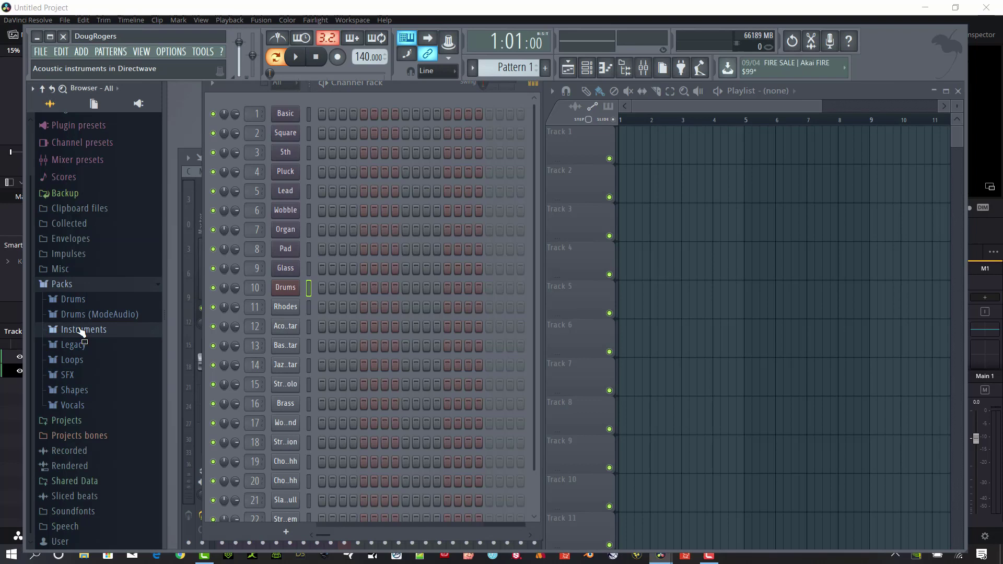
pyautogui.click(81, 329)
pyautogui.click(76, 303)
pyautogui.scroll(-8, 104, 376)
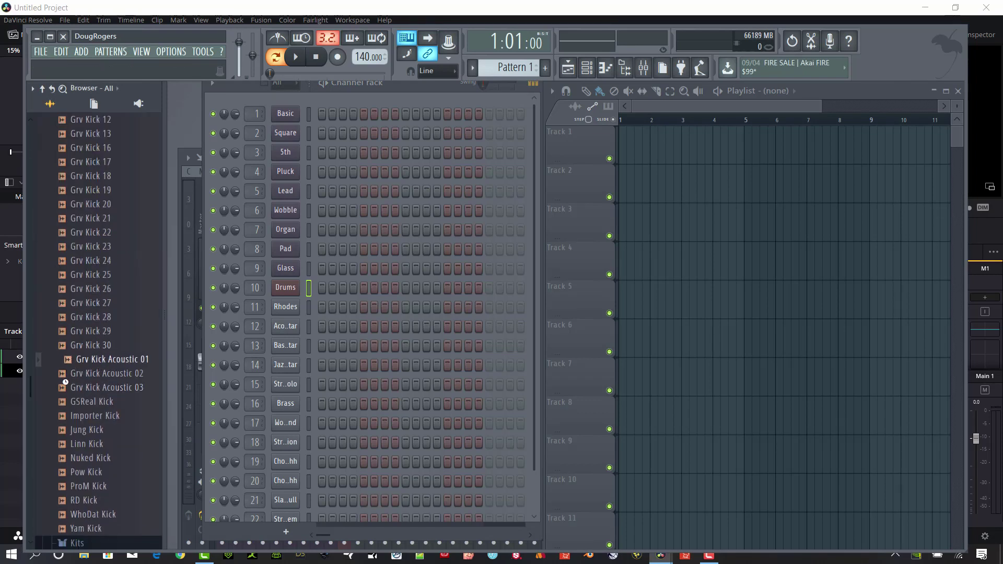
# Audition Importer, Jung, Linn, Nuked, Pow, ProM and RD Kick samples.
pyautogui.click(73, 415)
pyautogui.click(68, 429)
pyautogui.click(68, 443)
pyautogui.click(68, 458)
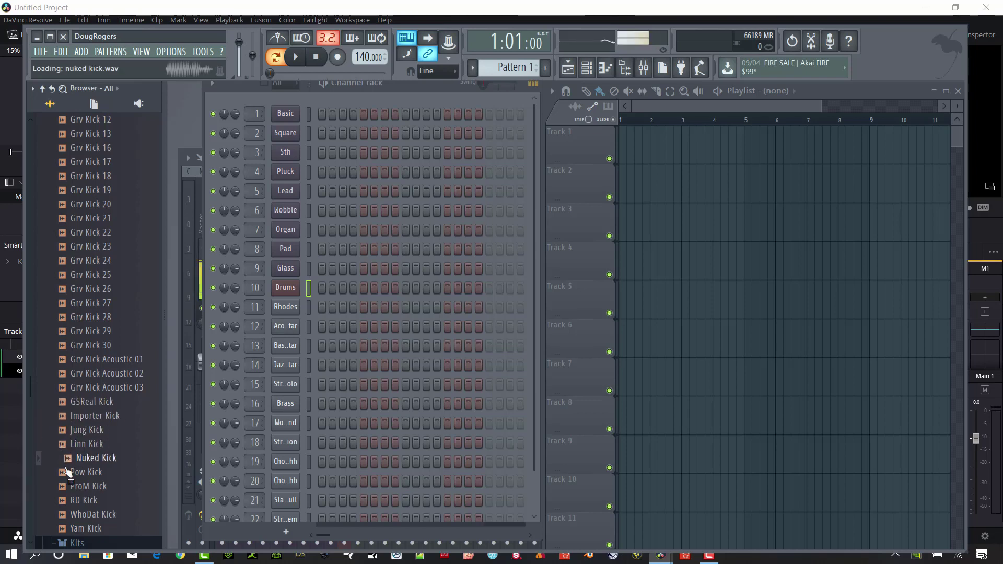
pyautogui.click(68, 472)
pyautogui.click(68, 486)
pyautogui.click(67, 499)
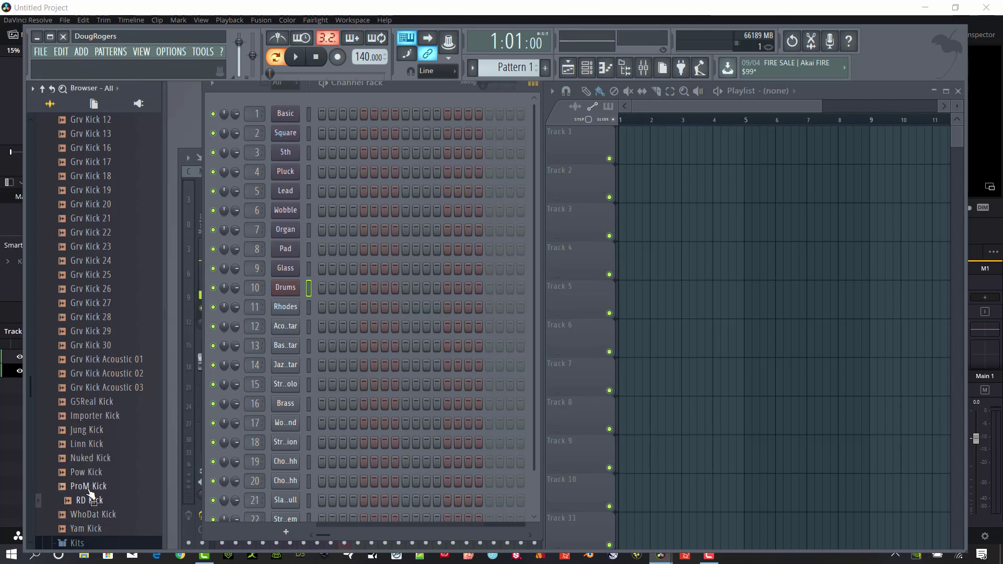
pyautogui.scroll(-7, 84, 313)
pyautogui.click(70, 201)
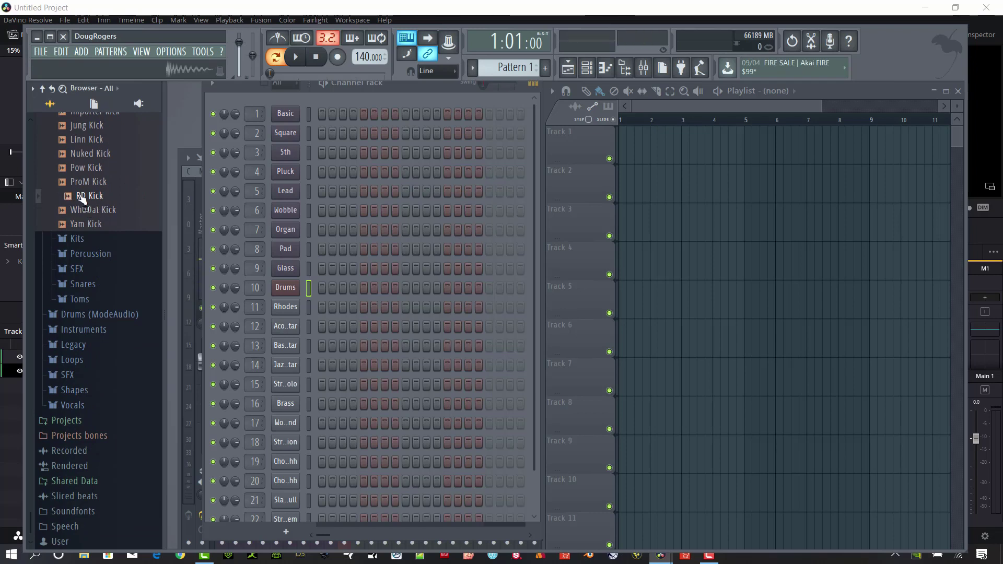
# Load RD Kick onto the Drums channel, light its steps, and play the pattern.
pyautogui.moveTo(82, 200); pyautogui.dragTo(286, 288)
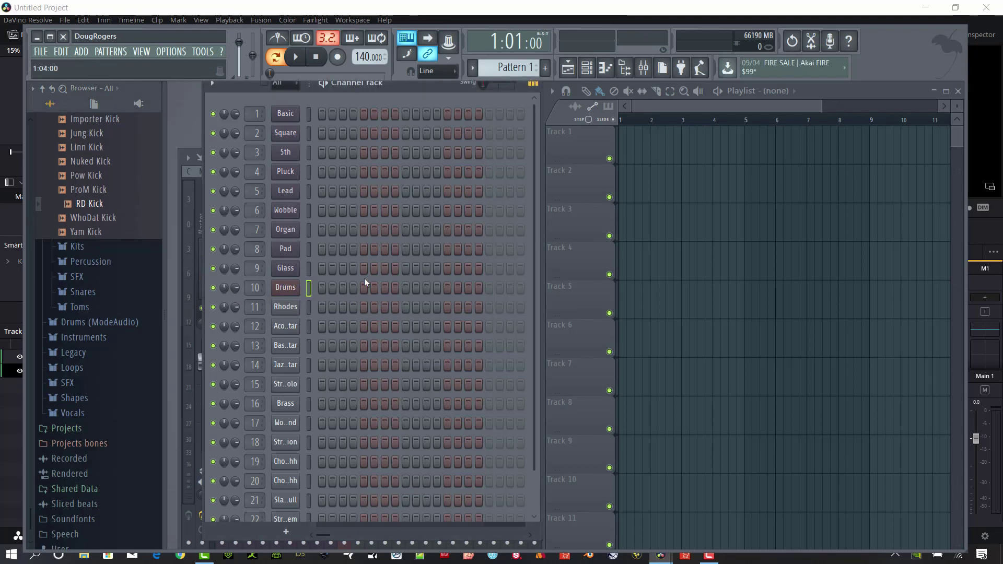
pyautogui.click(354, 288)
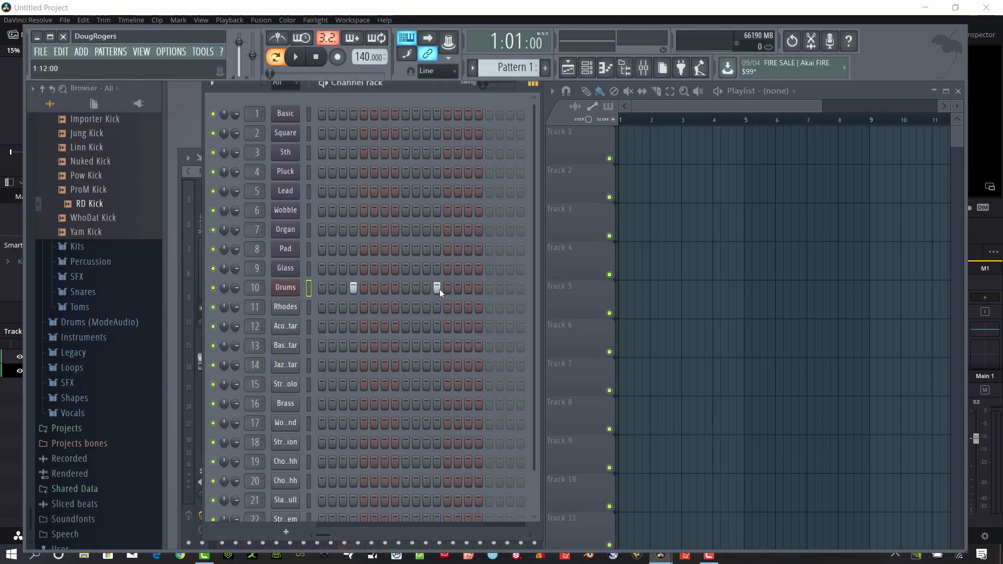
pyautogui.click(295, 58)
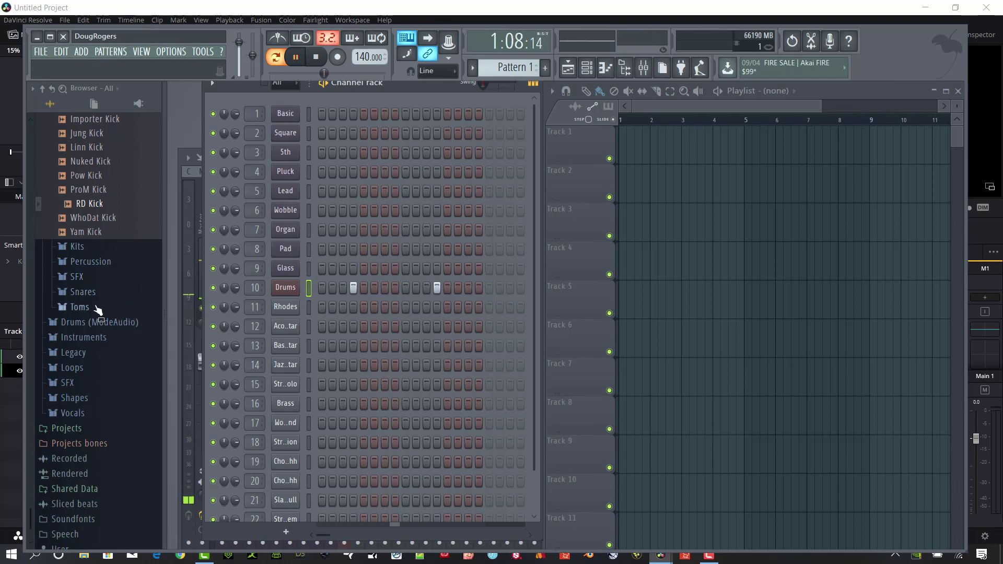
# Audition snare samples including Ambass, 909, Alum Snare 1, 808, 707 and rims.
pyautogui.click(78, 291)
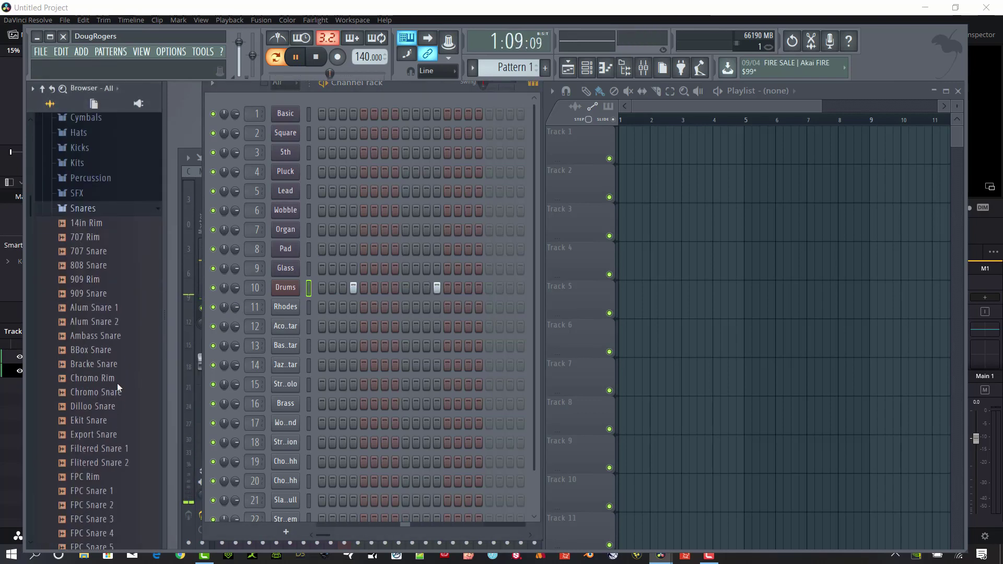
pyautogui.click(118, 385)
pyautogui.press('Up')
pyautogui.press('Up')
pyautogui.press('Up')
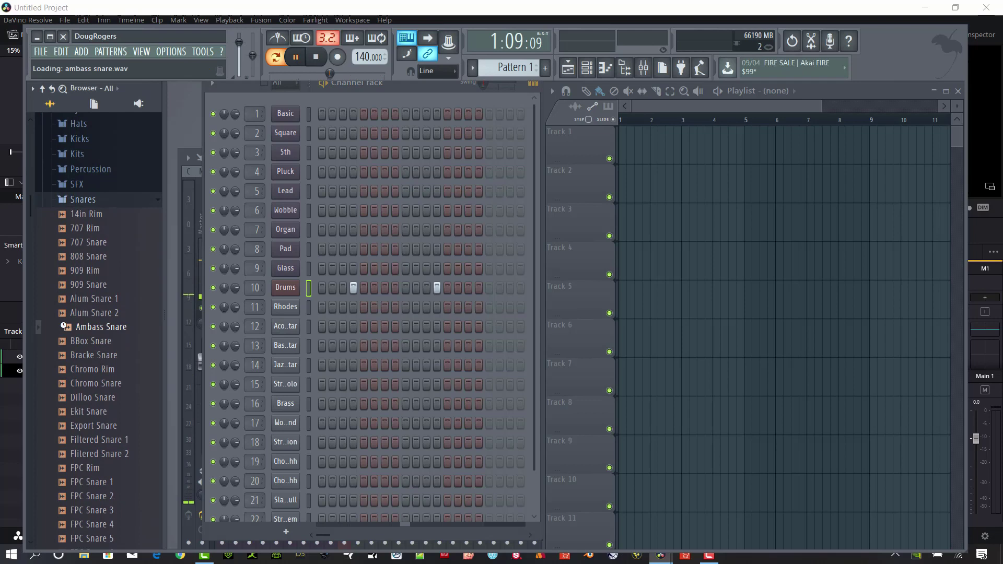
pyautogui.click(64, 299)
pyautogui.click(64, 285)
pyautogui.click(64, 299)
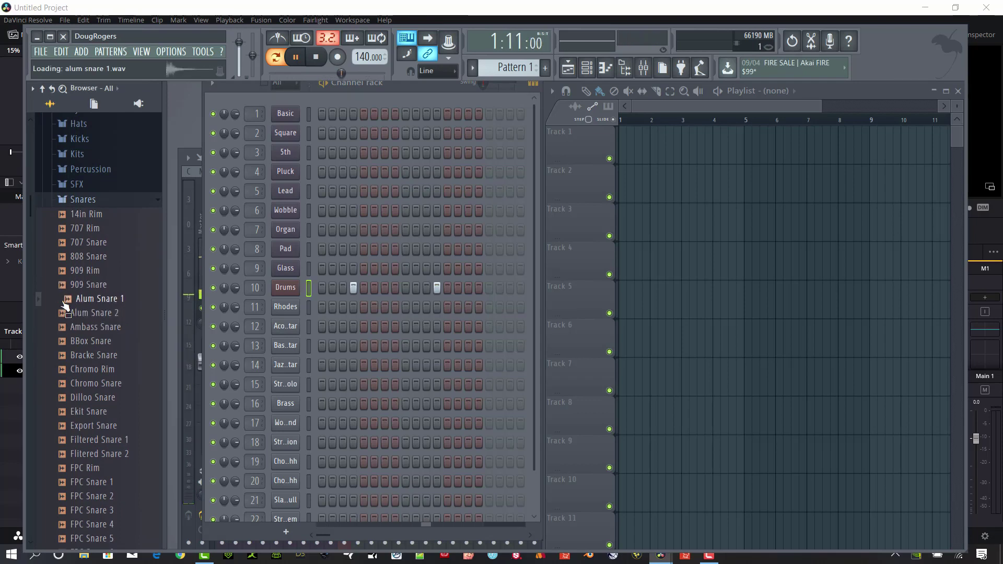
pyautogui.click(64, 256)
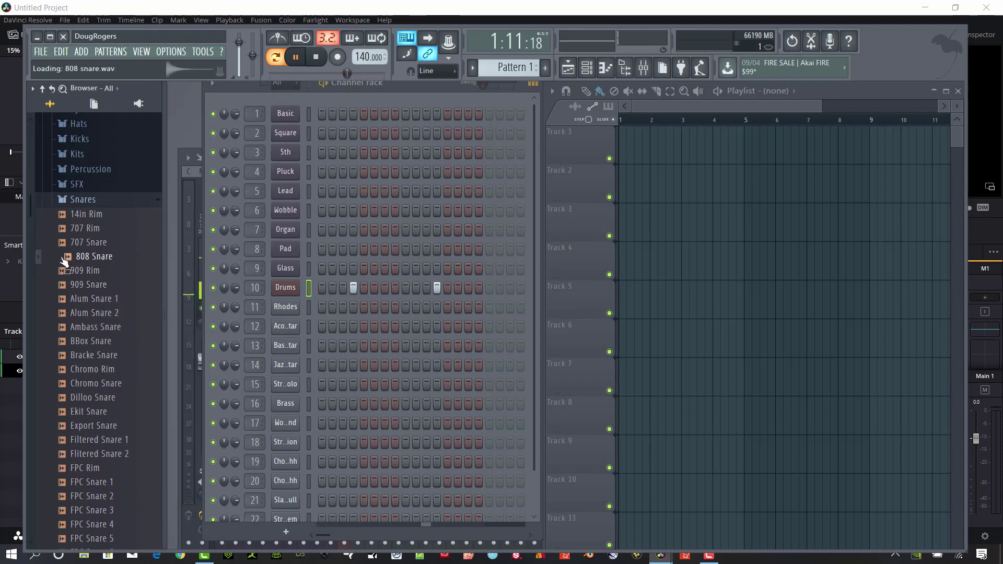
pyautogui.click(63, 243)
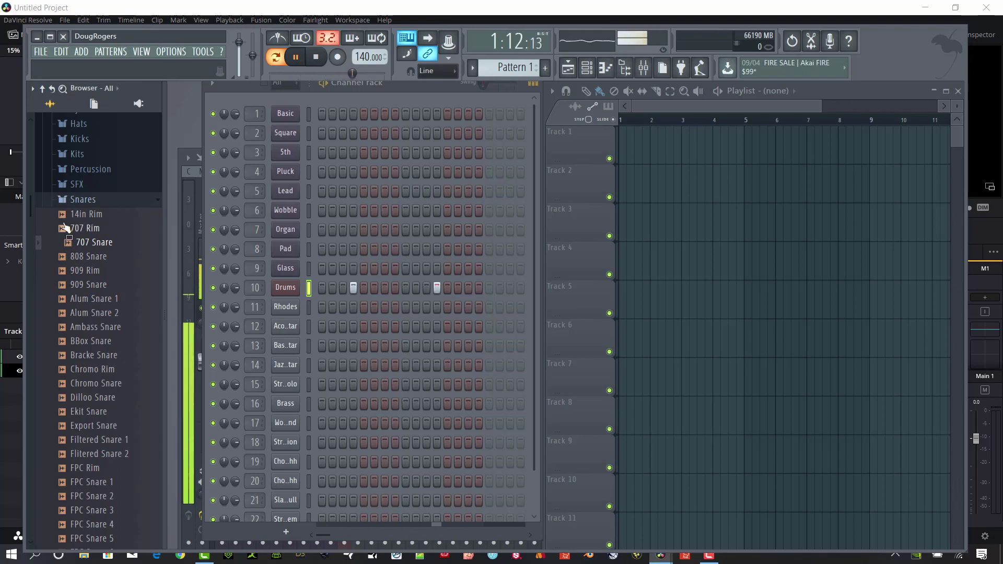
pyautogui.click(63, 228)
pyautogui.click(64, 214)
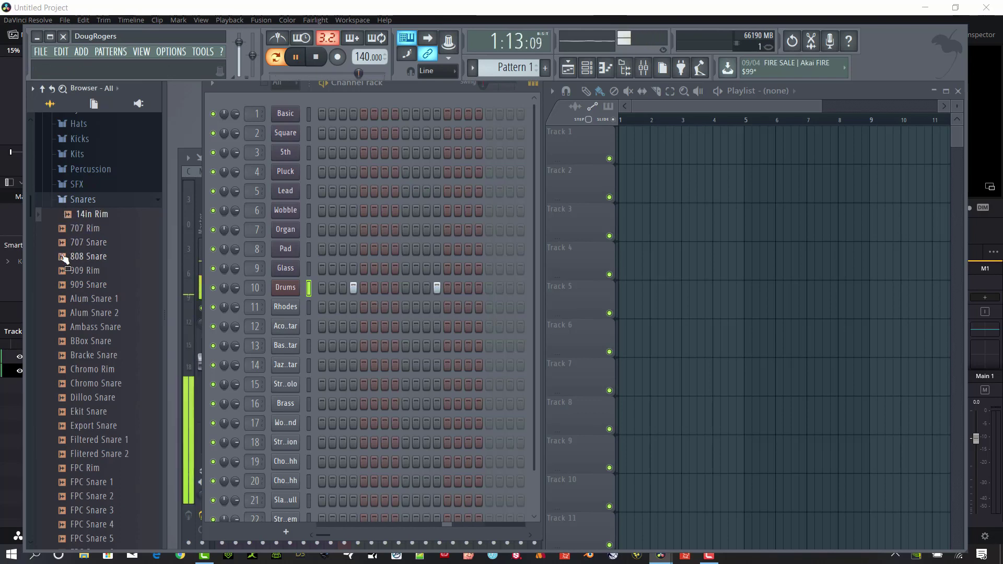
# Add 808 Snare as a new channel with steps 8 and 16 on.
pyautogui.moveTo(63, 256); pyautogui.dragTo(287, 308)
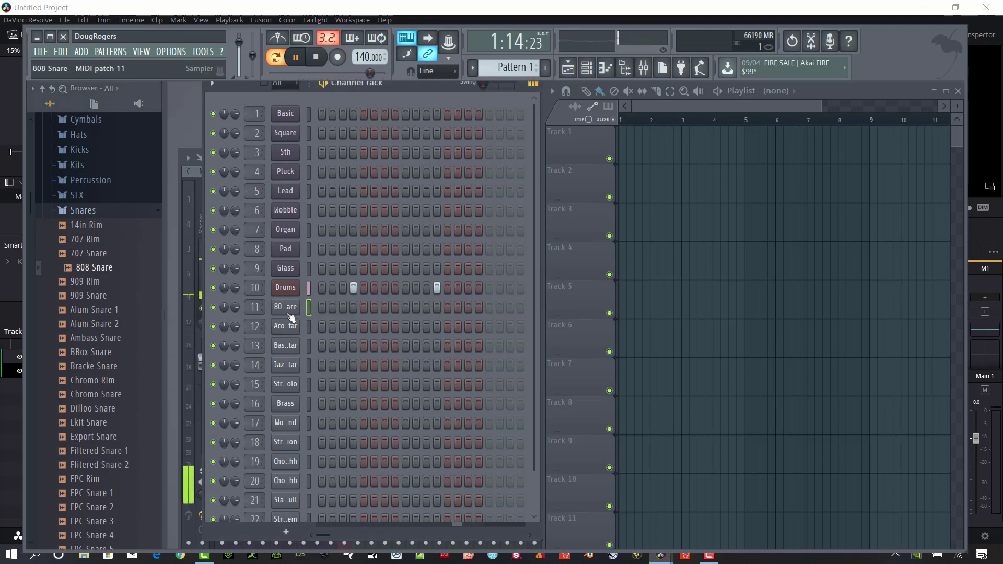
pyautogui.click(394, 309)
pyautogui.click(478, 308)
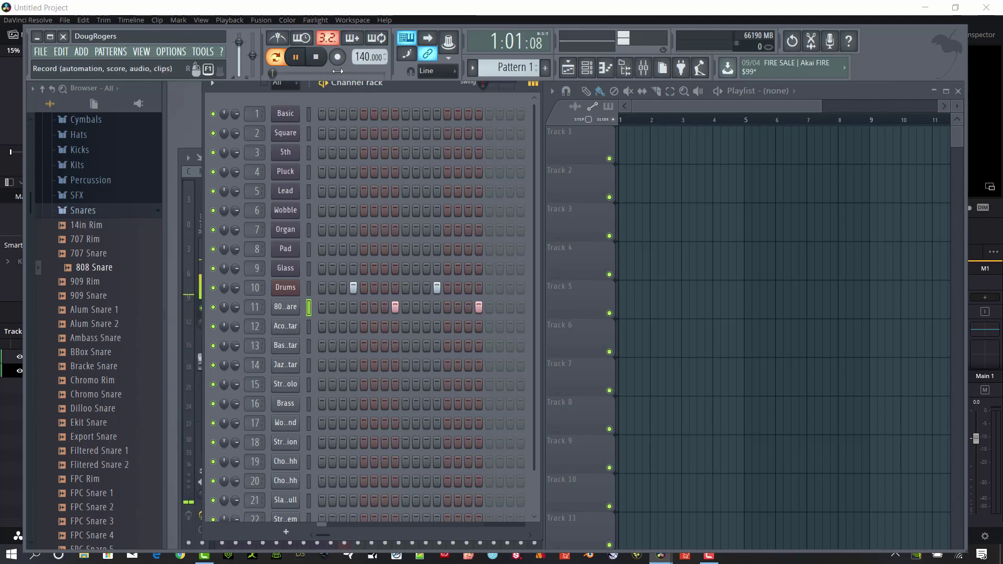
pyautogui.moveTo(434, 86); pyautogui.dragTo(532, 158)
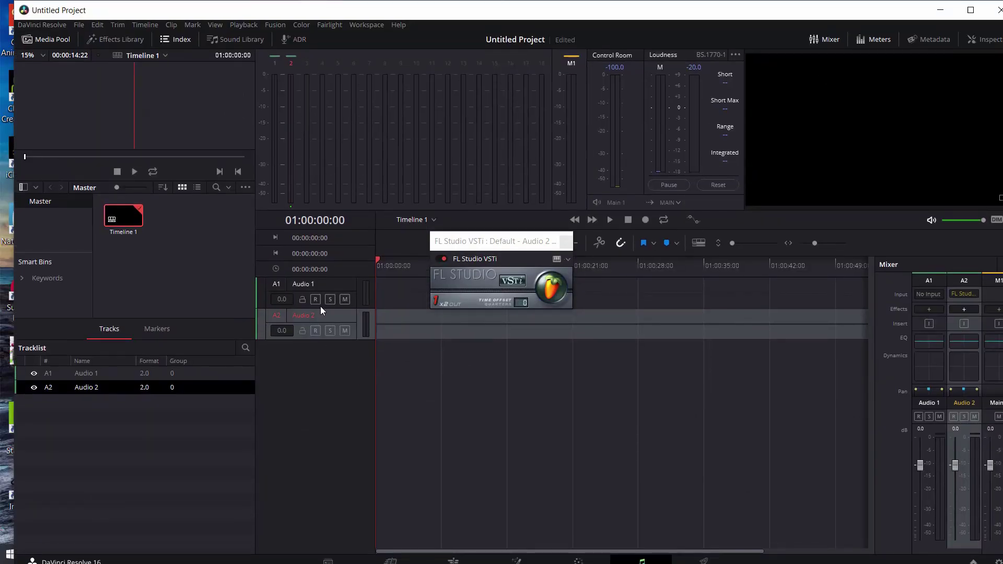
# Arm Audio 2, record the FL Studio drum beat onto it, and set its fader to -2.1 dB.
pyautogui.click(302, 326)
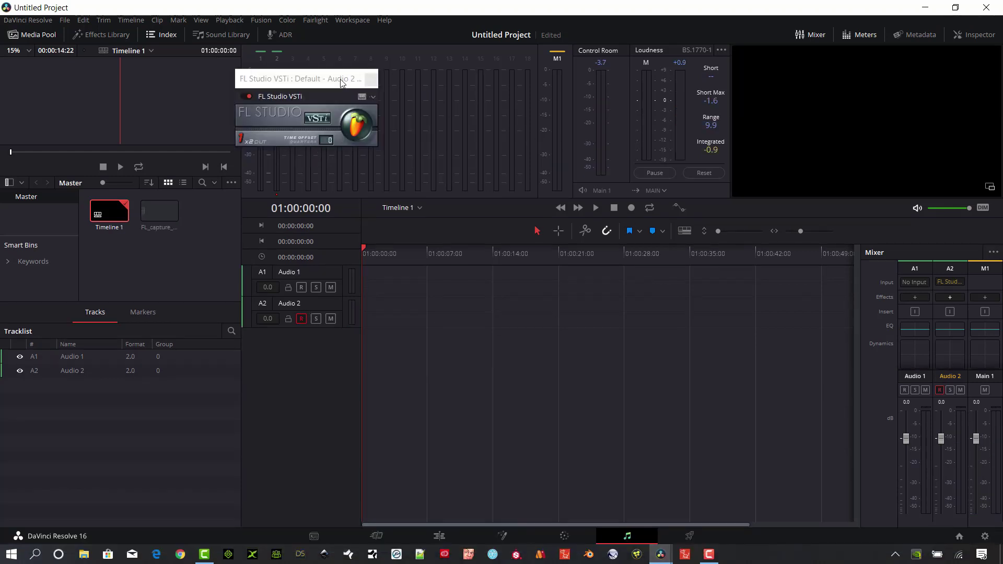
pyautogui.click(373, 96)
pyautogui.moveTo(367, 126)
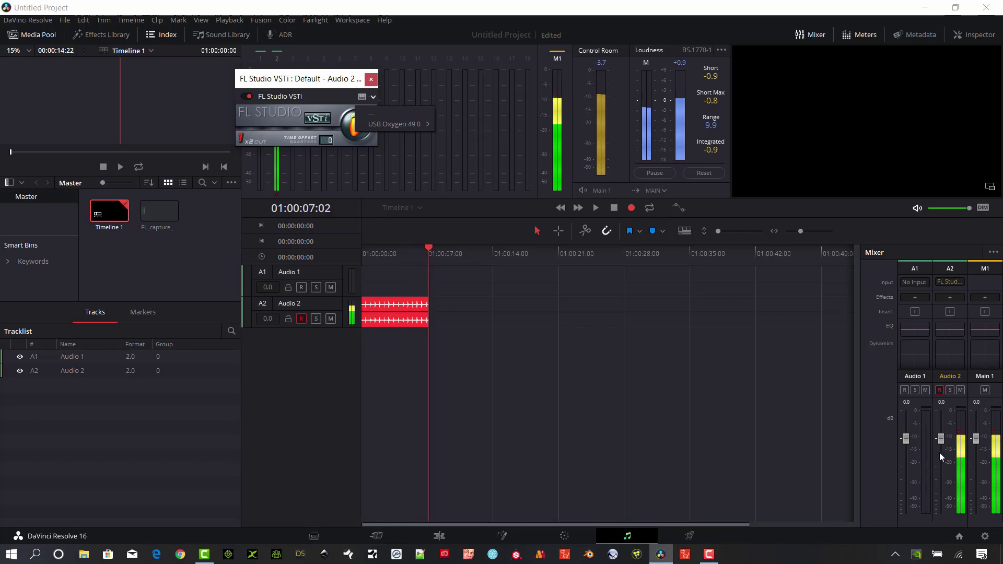
pyautogui.moveTo(941, 439); pyautogui.dragTo(940, 448)
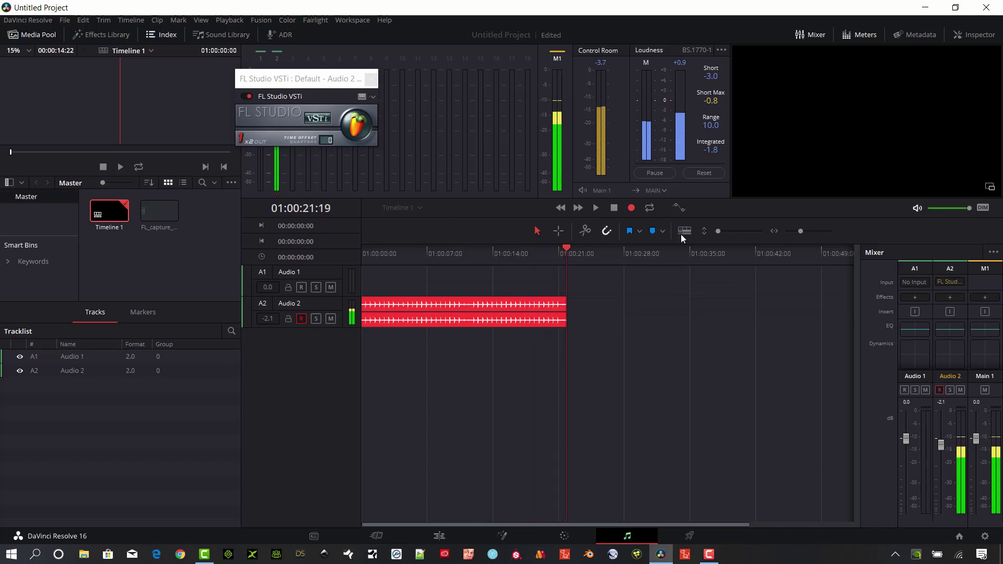
pyautogui.click(614, 208)
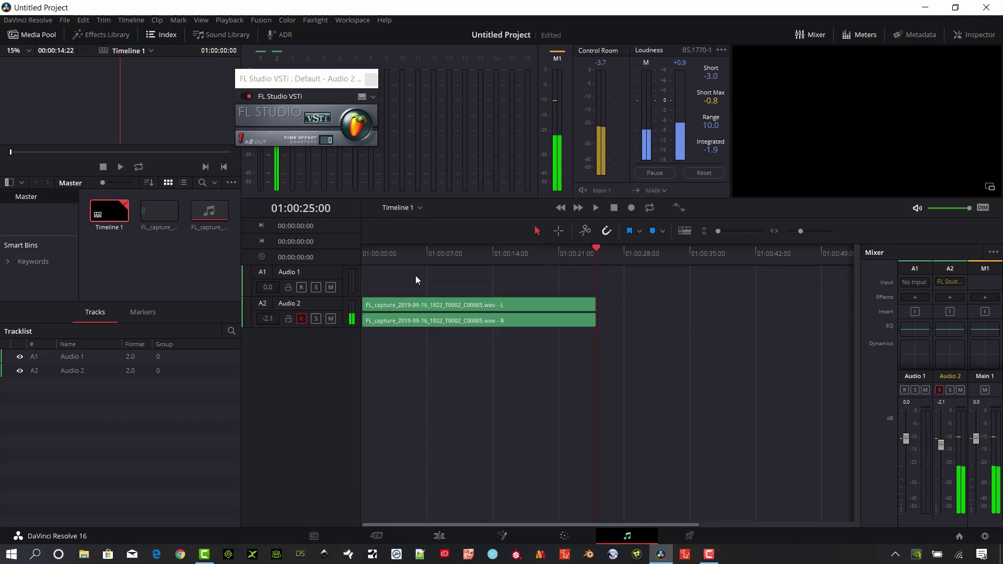
pyautogui.click(359, 251)
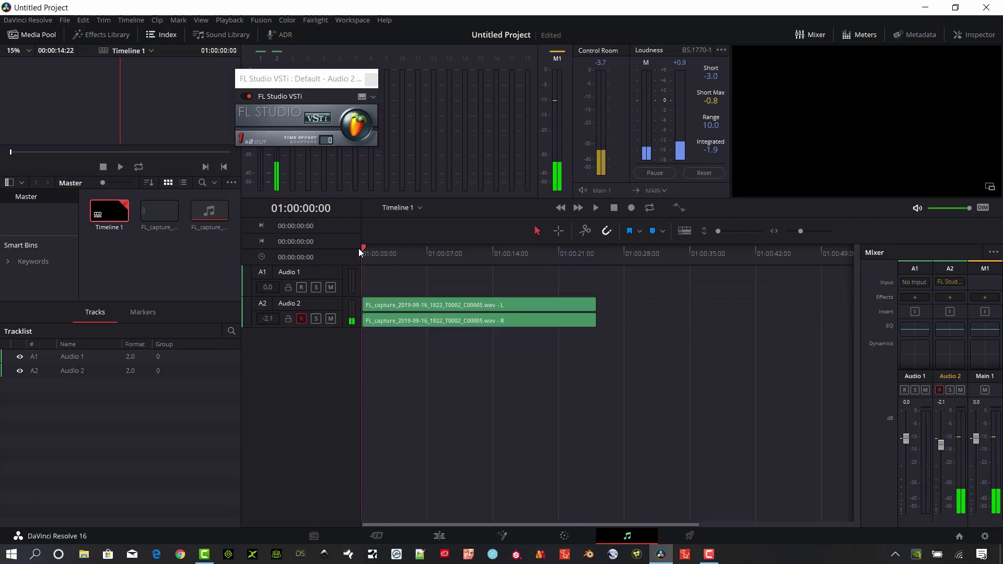
pyautogui.click(594, 206)
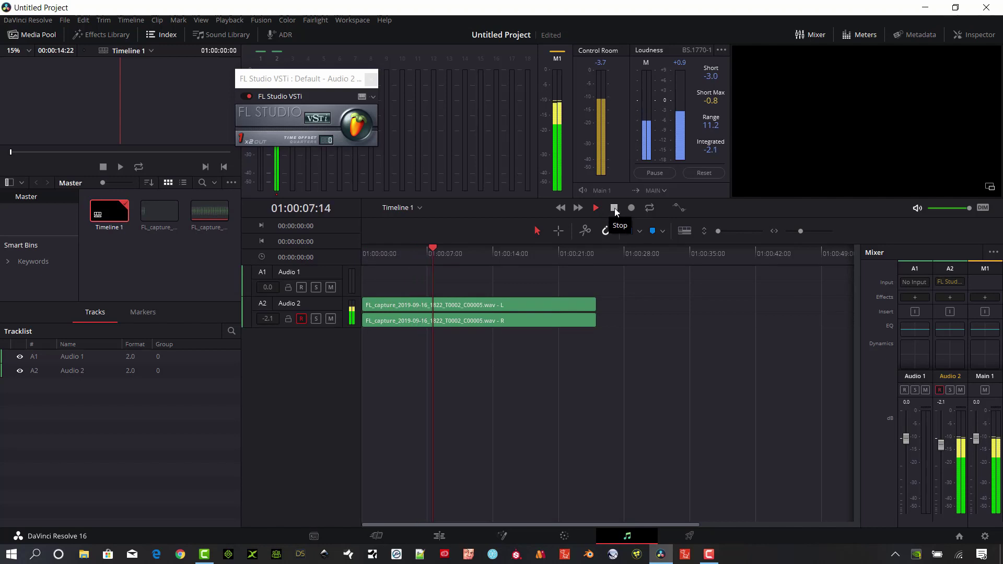
pyautogui.click(614, 209)
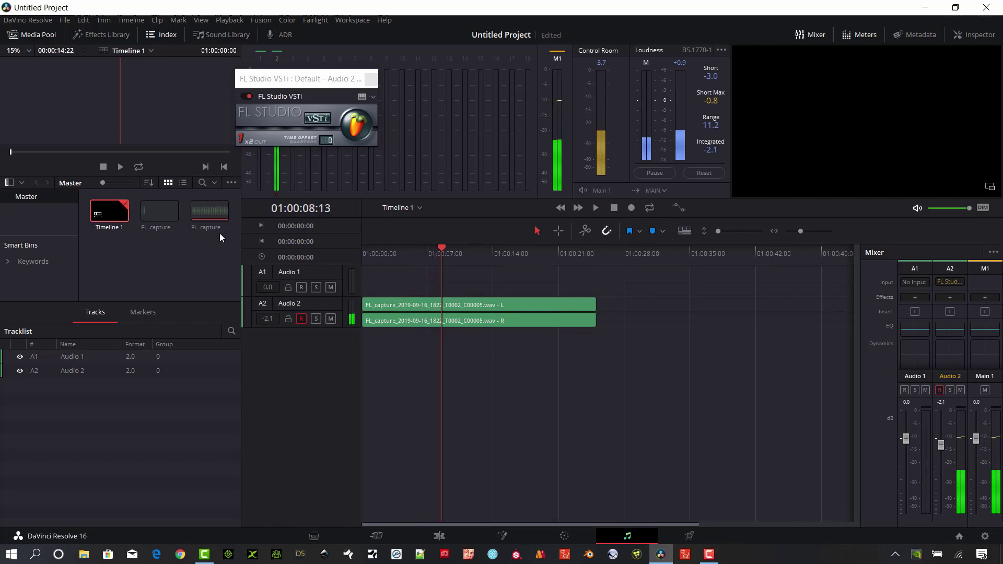